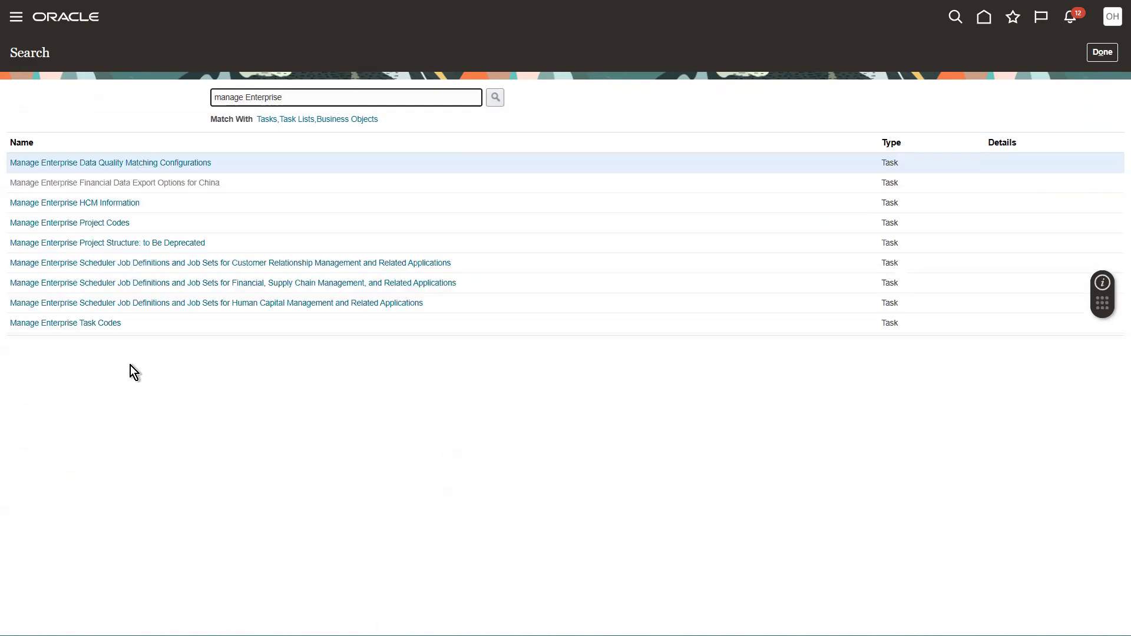
Open the Manage Enterprise HCM Information task and start a correction of the Walmart Enterprise record.
click(76, 203)
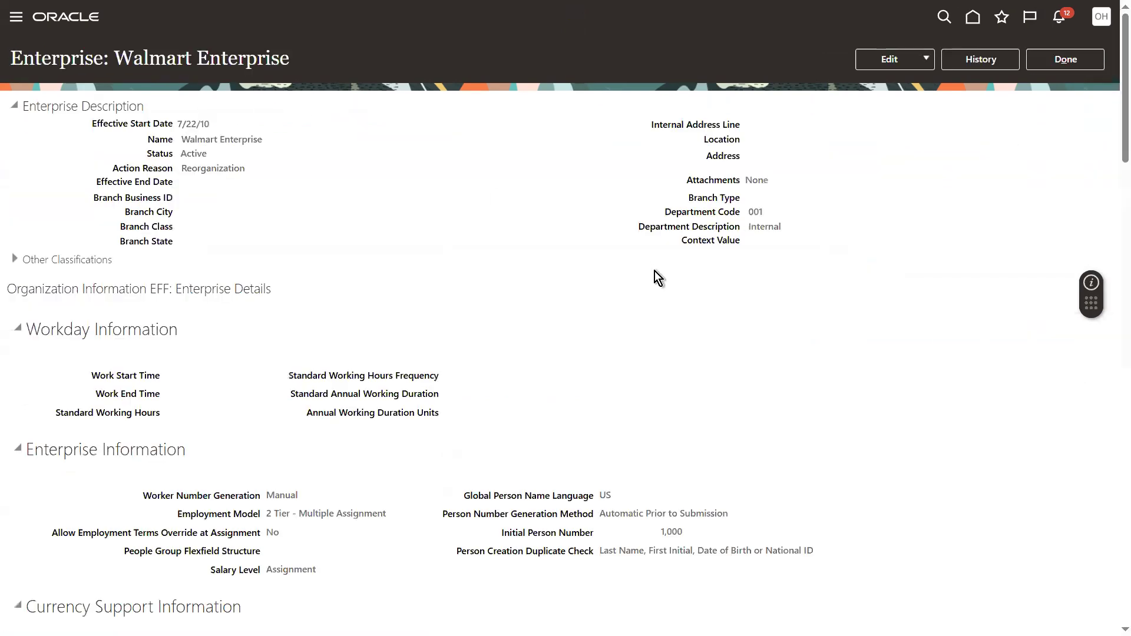
click(925, 62)
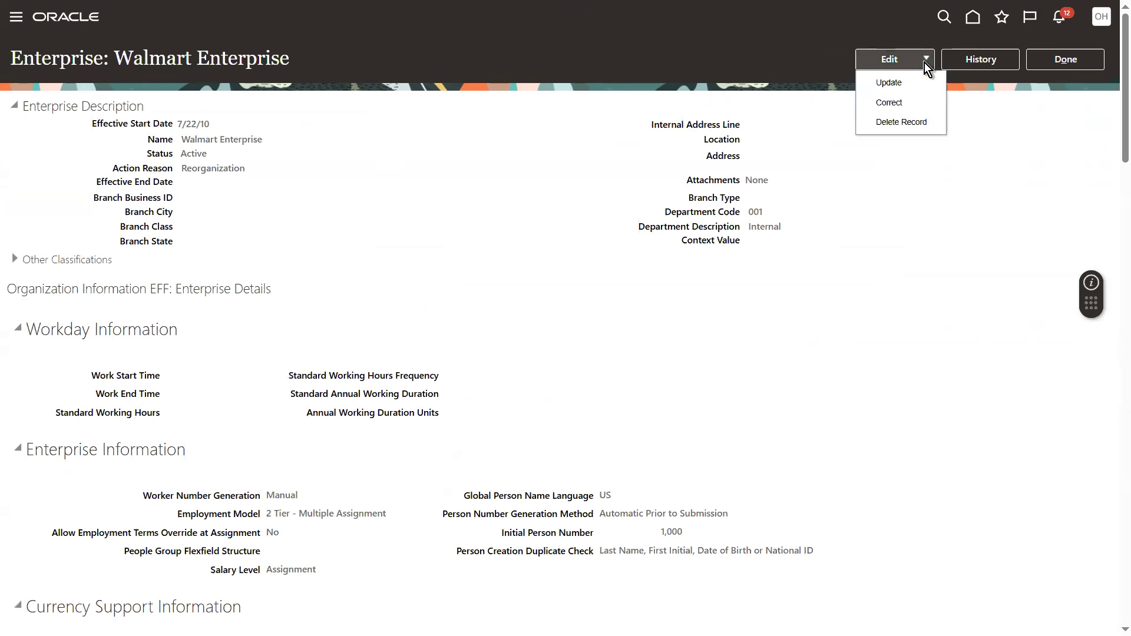
click(895, 104)
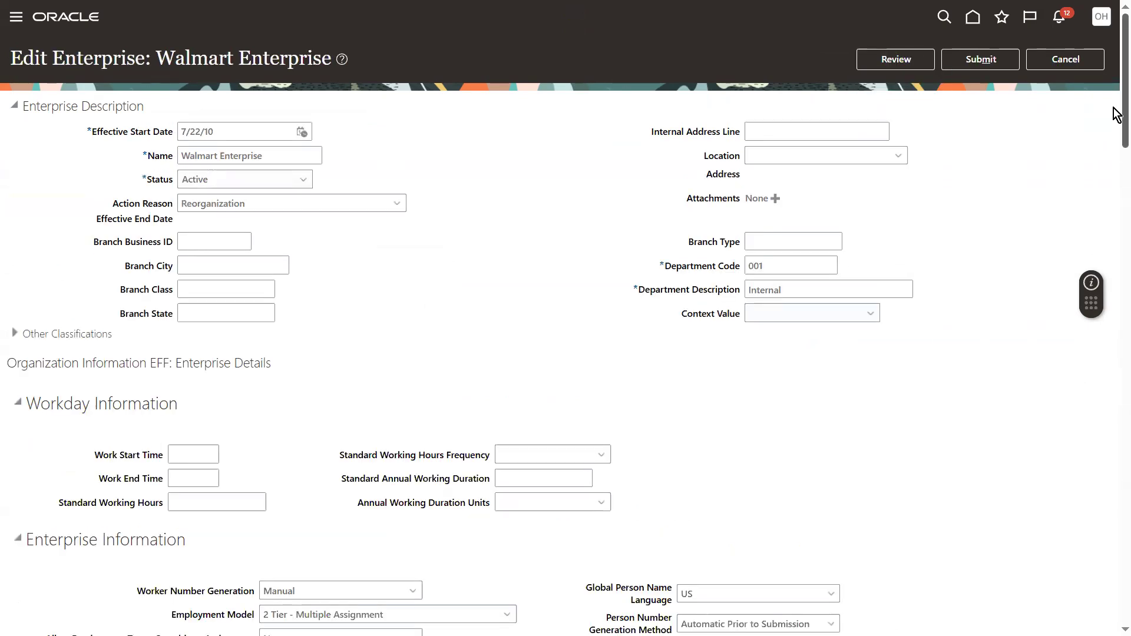
Set the workday information's work start time to 9 and work end time to 6.
scroll(1114, 100, down, 1)
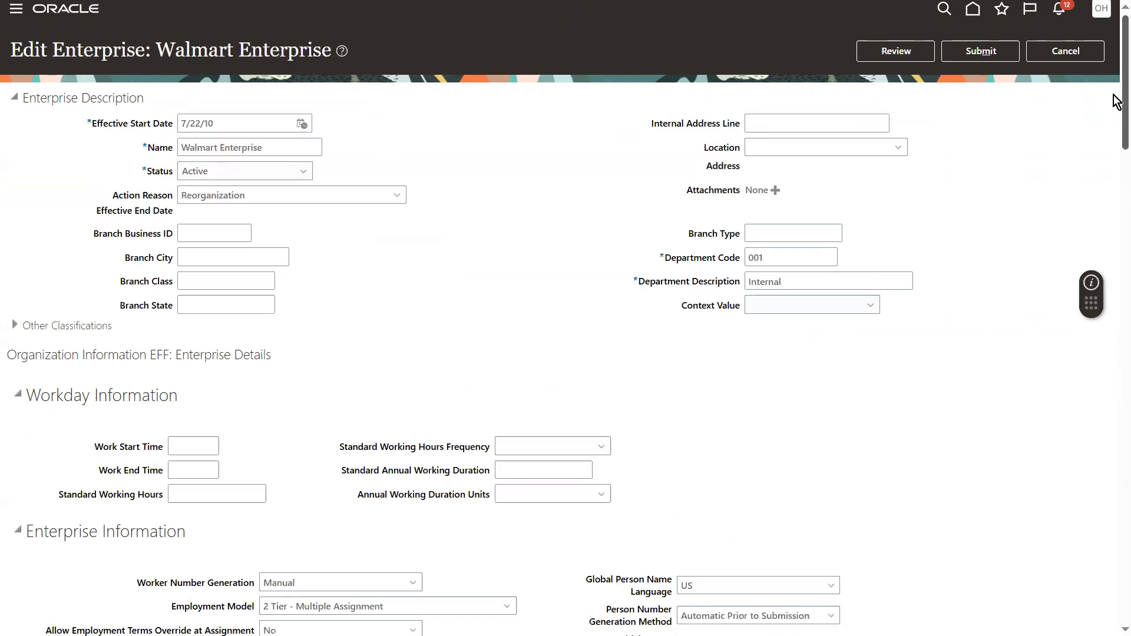
scroll(1114, 100, down, 1)
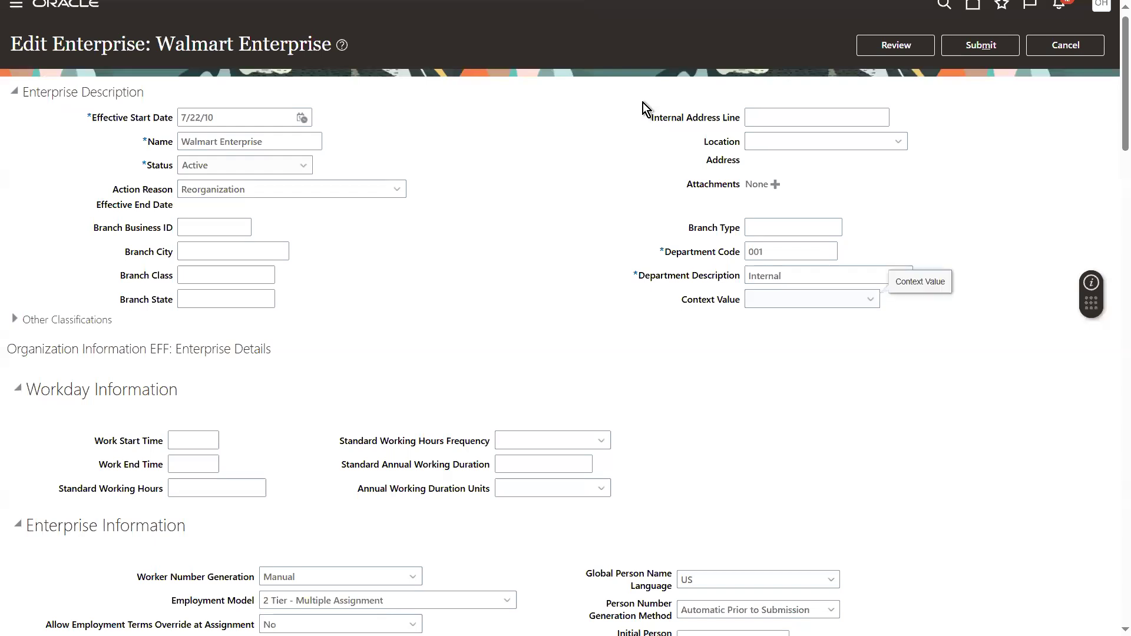
scroll(1111, 35, down, 2)
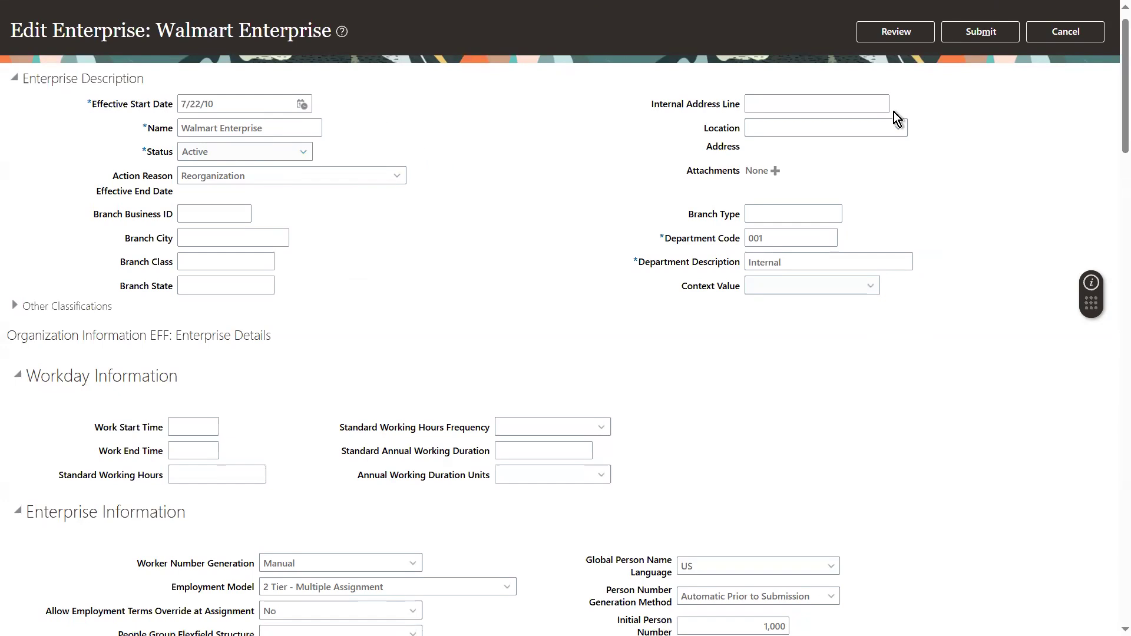
scroll(1110, 147, down, 1)
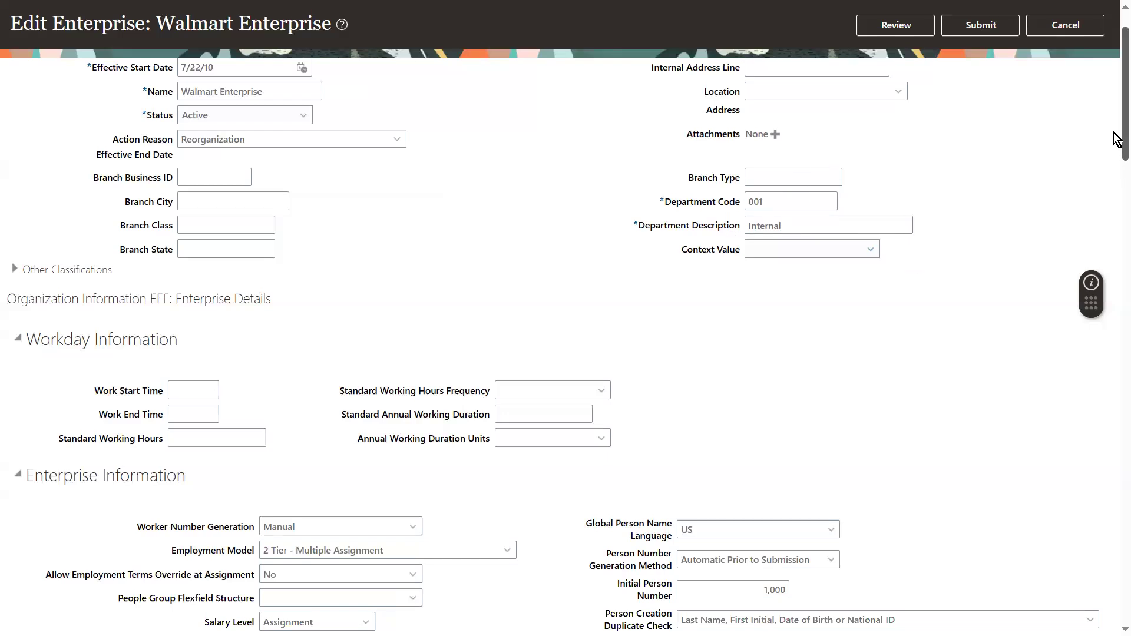
scroll(1117, 140, down, 3)
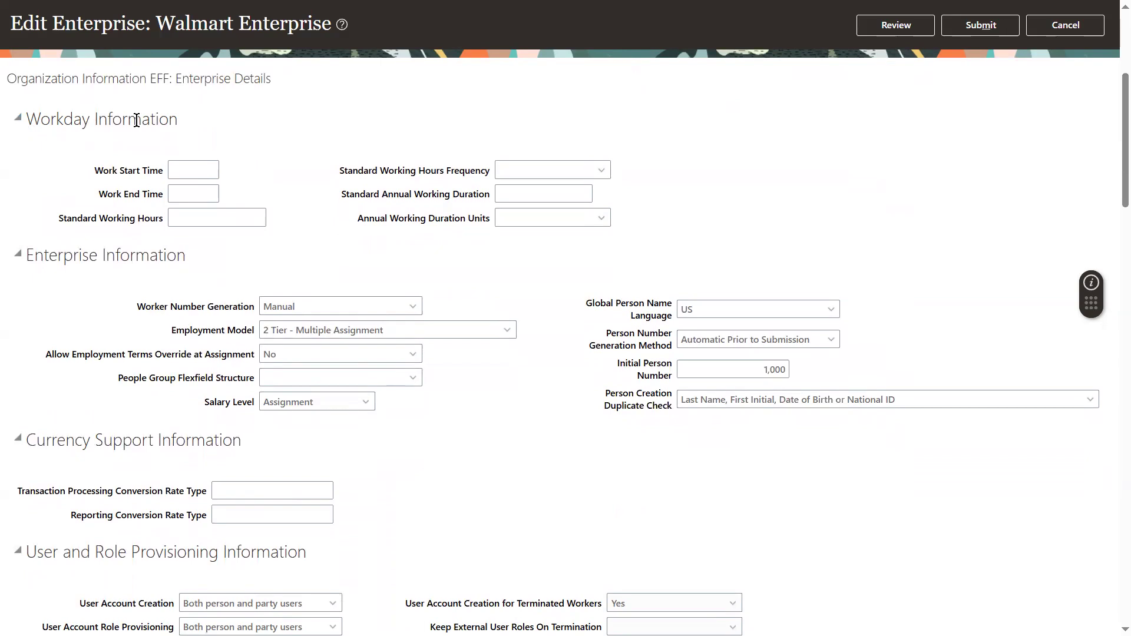
click(189, 162)
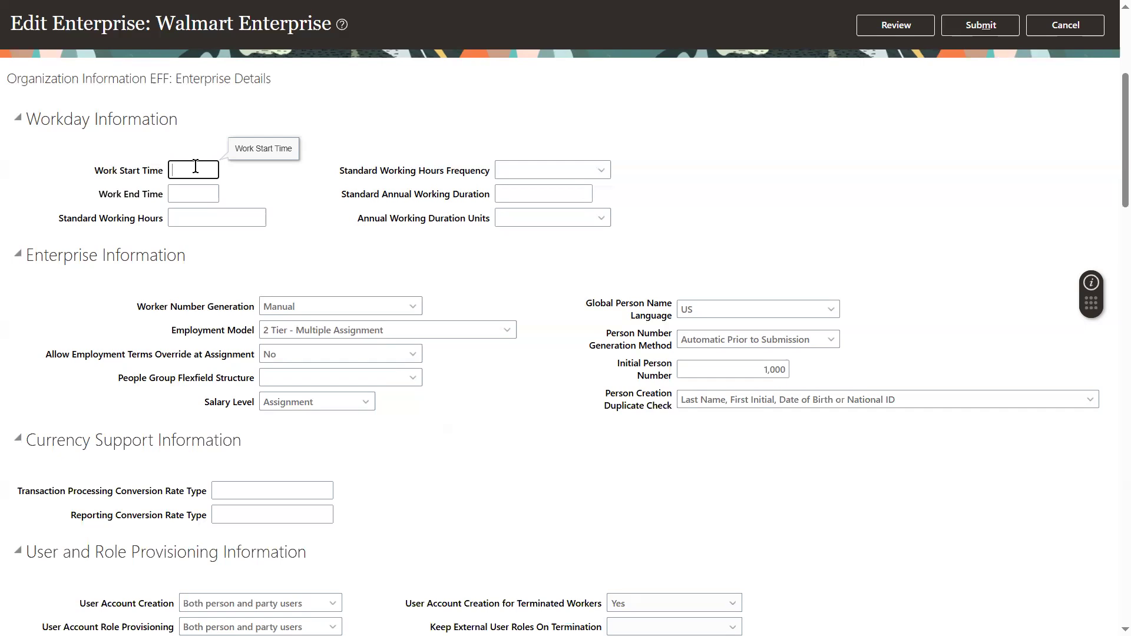
text(9)
click(200, 190)
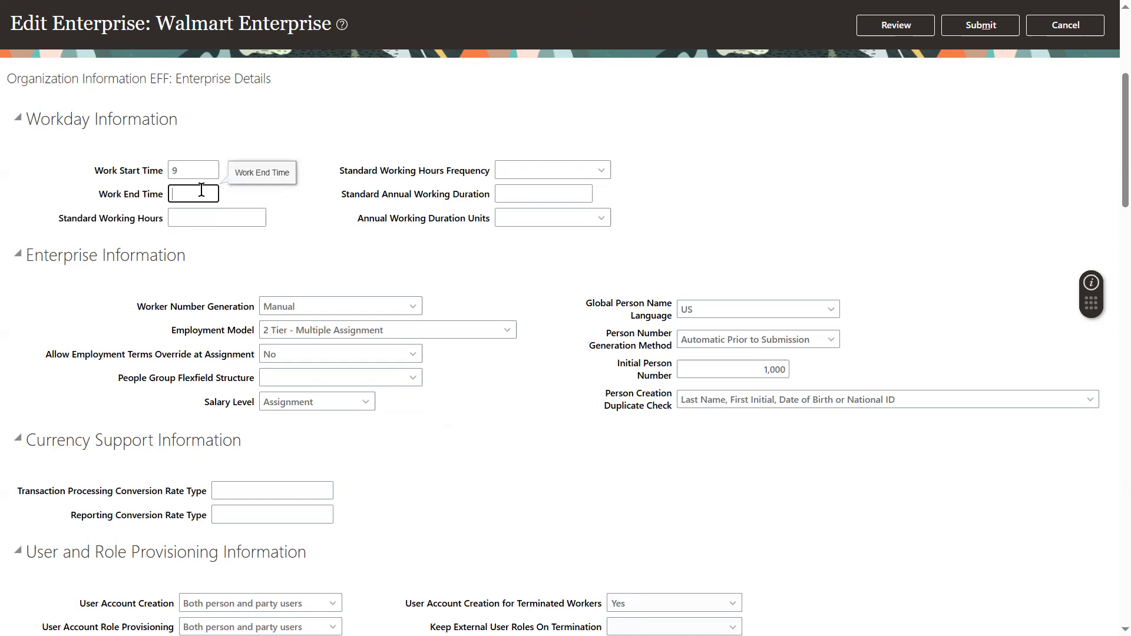
text(6)
Set standard working hours to 40 with a Weekly standard working hours frequency.
click(190, 224)
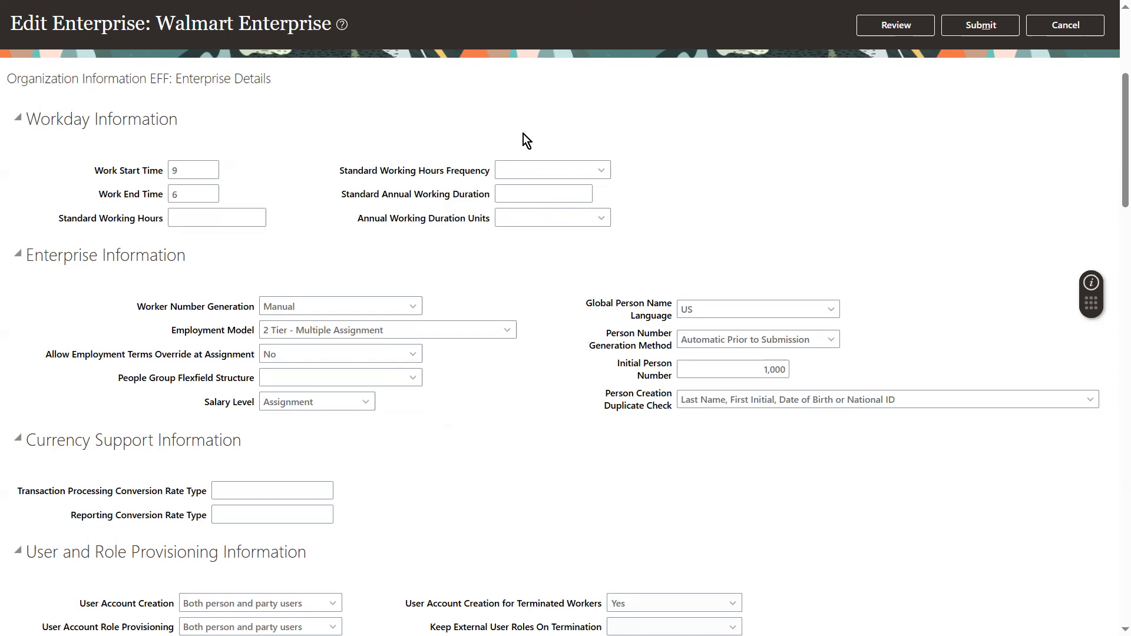
click(534, 168)
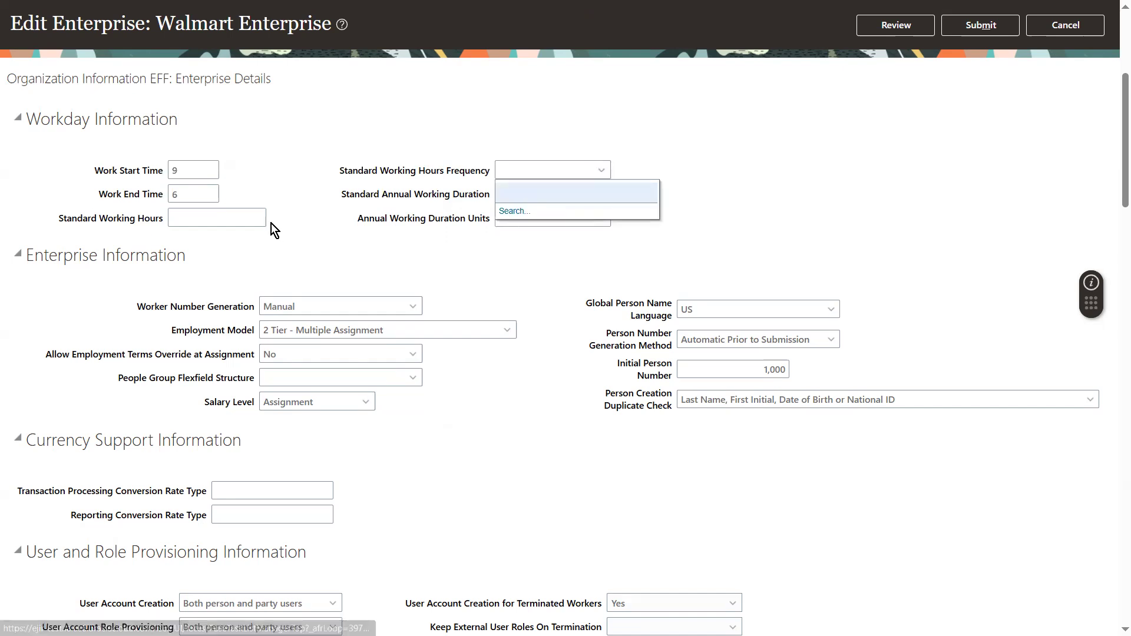
click(247, 218)
text(40)
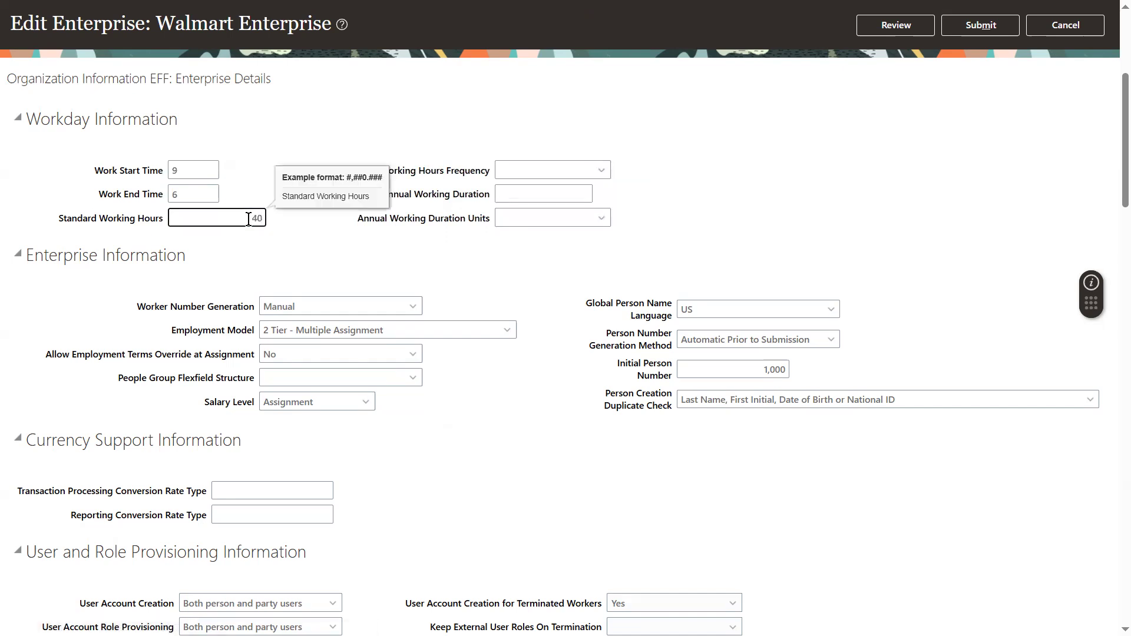
click(567, 176)
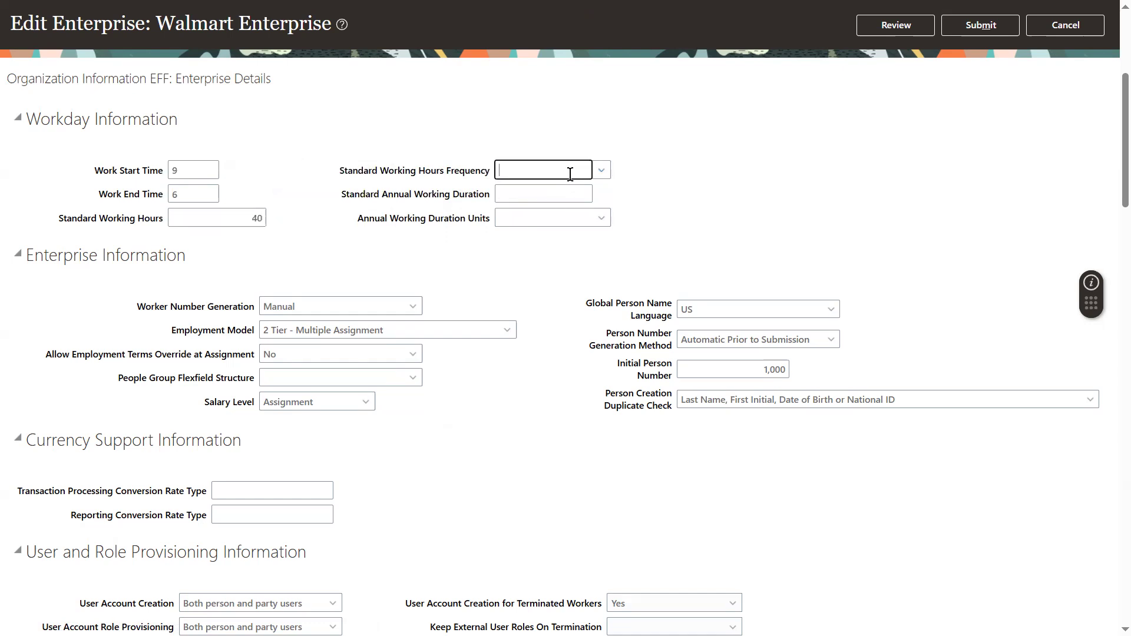
click(601, 171)
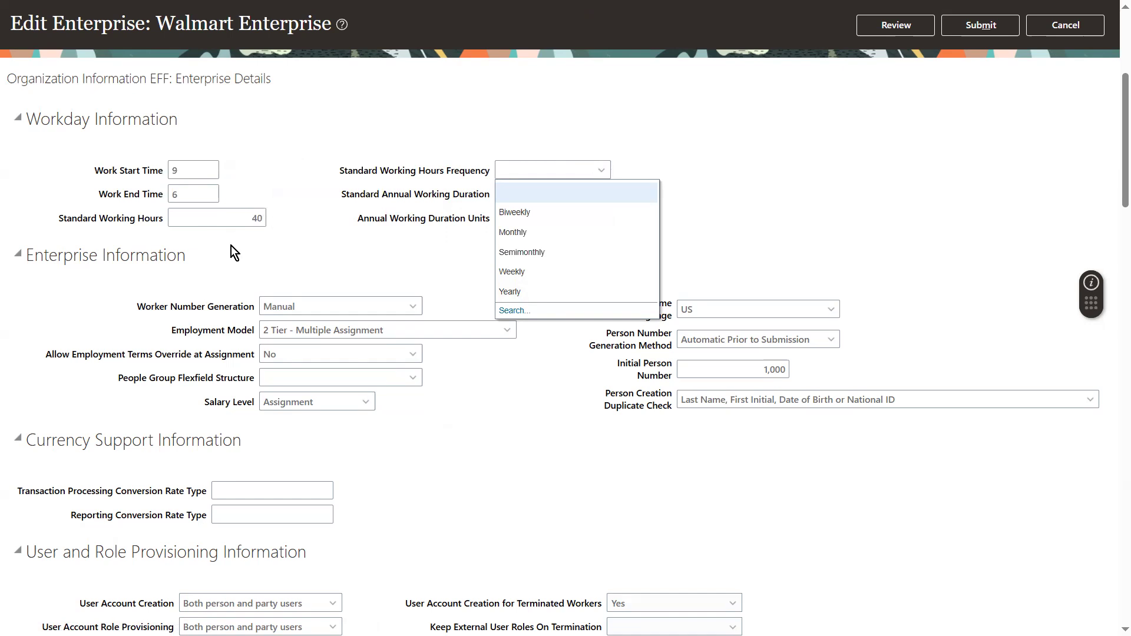
click(506, 272)
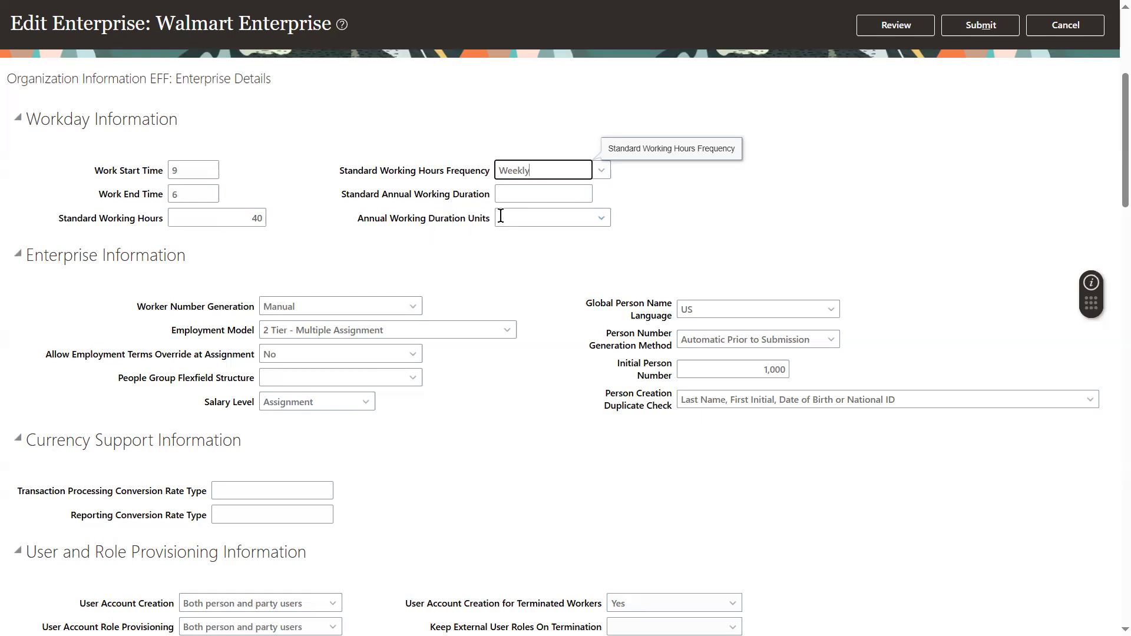
Examine the annual working duration fields and the worker number generation and employment model options.
click(526, 194)
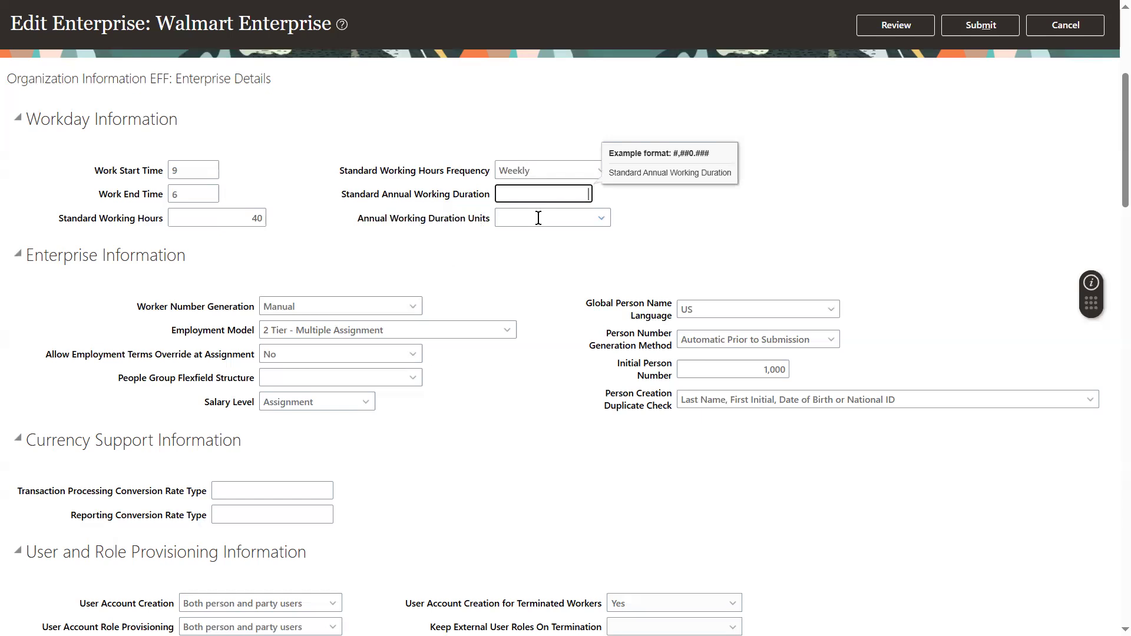
click(538, 218)
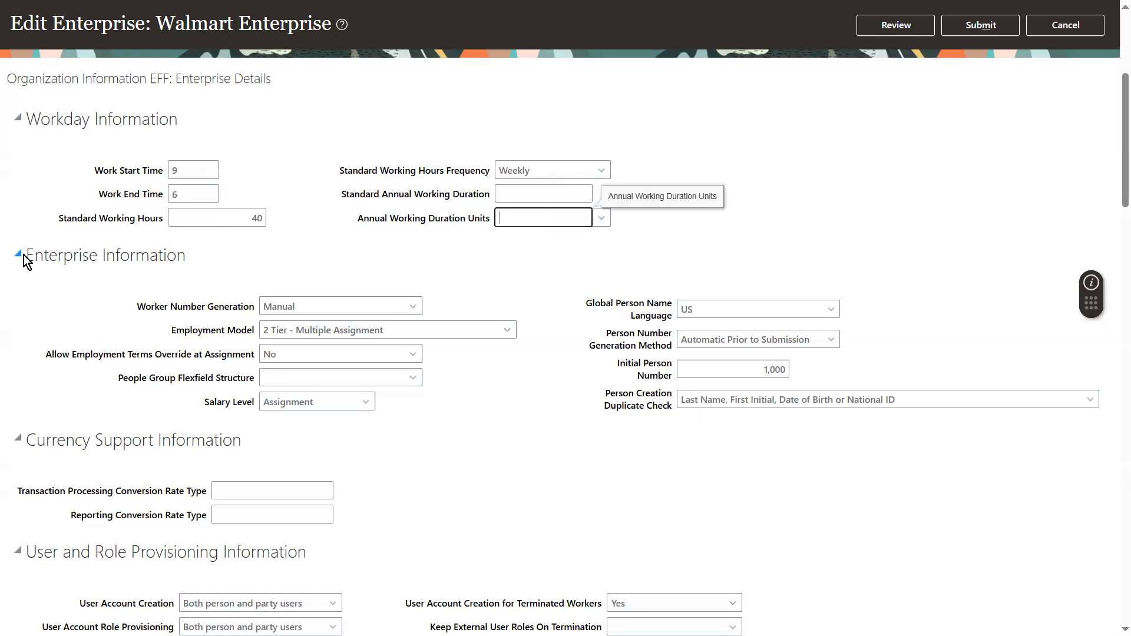
click(142, 260)
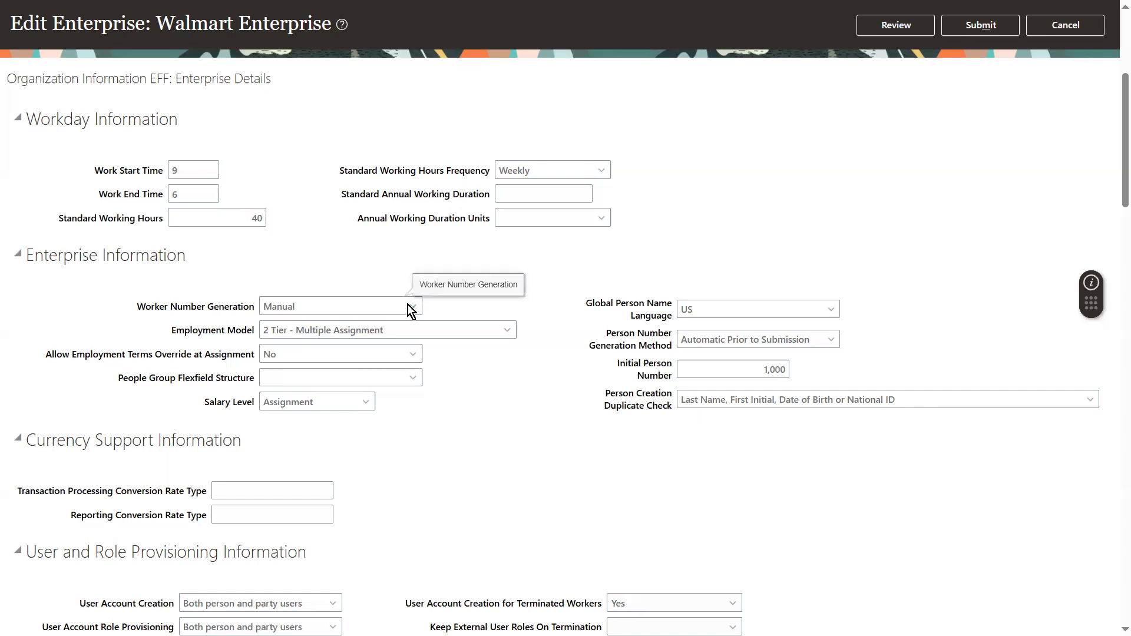
click(323, 312)
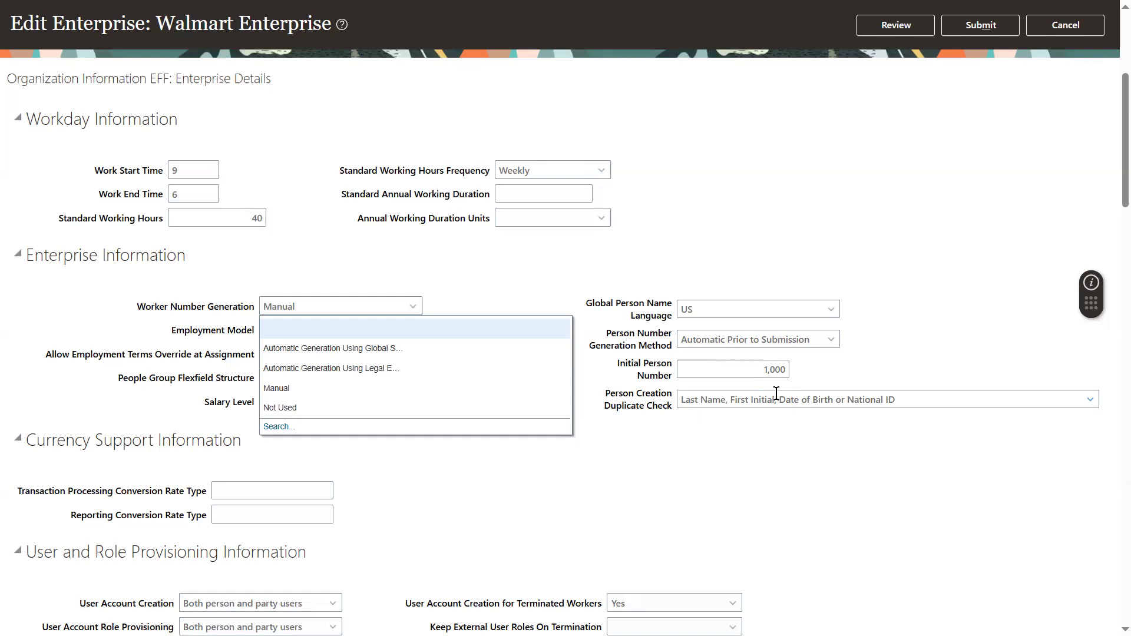
click(537, 274)
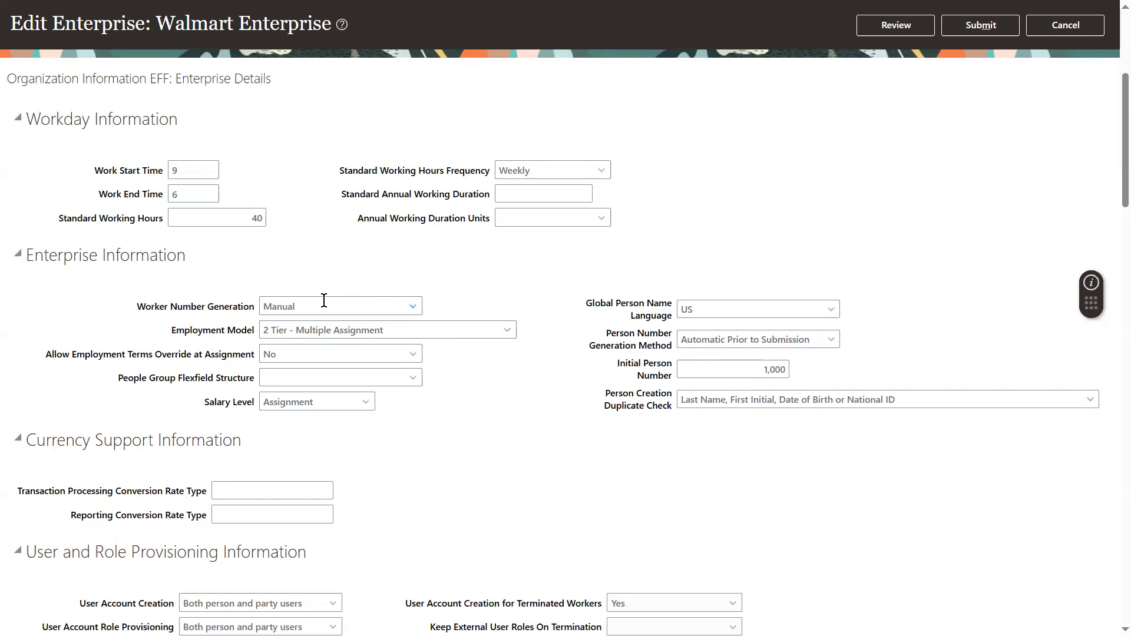
click(454, 334)
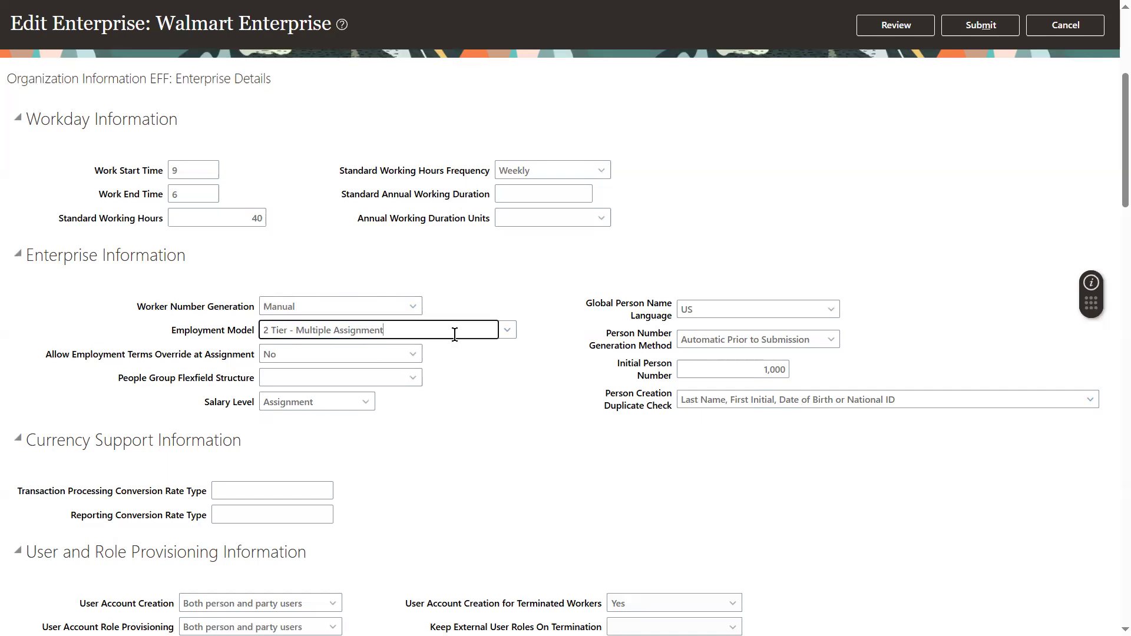
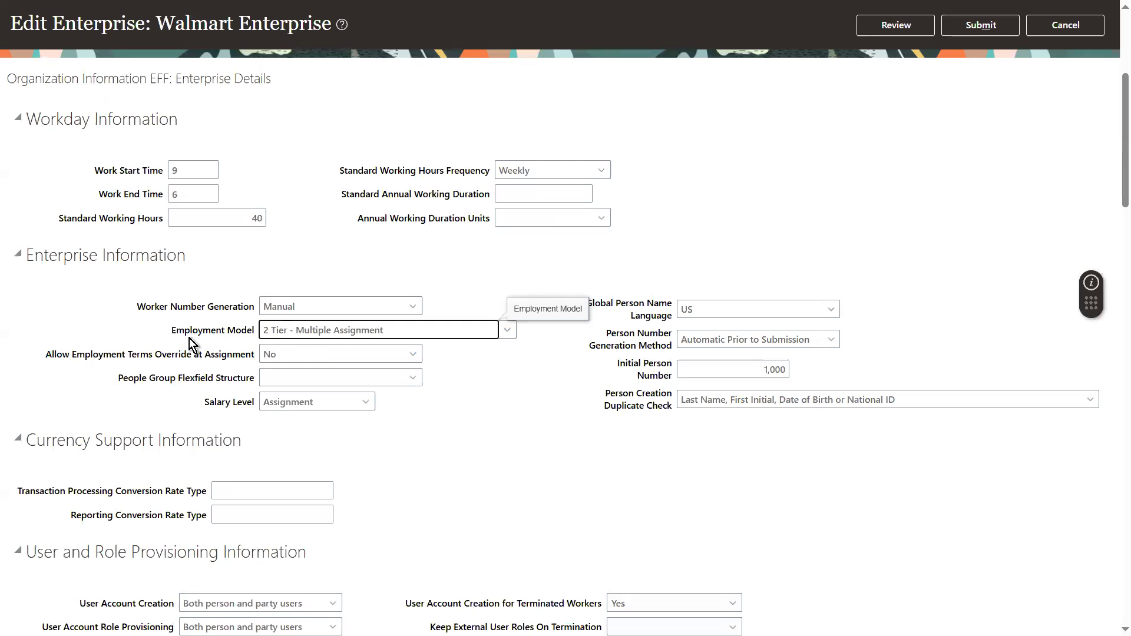
Review the enterprise information options, including person name language, person number generation method, initial person number and duplicate check.
drag(78, 357, 140, 360)
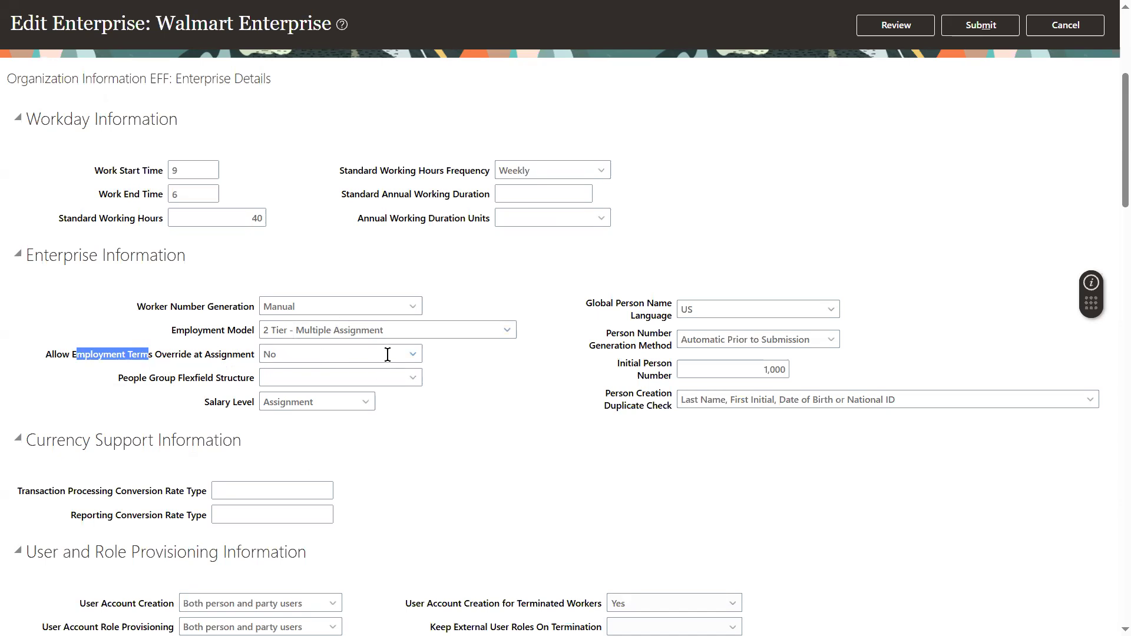
triple_click(214, 377)
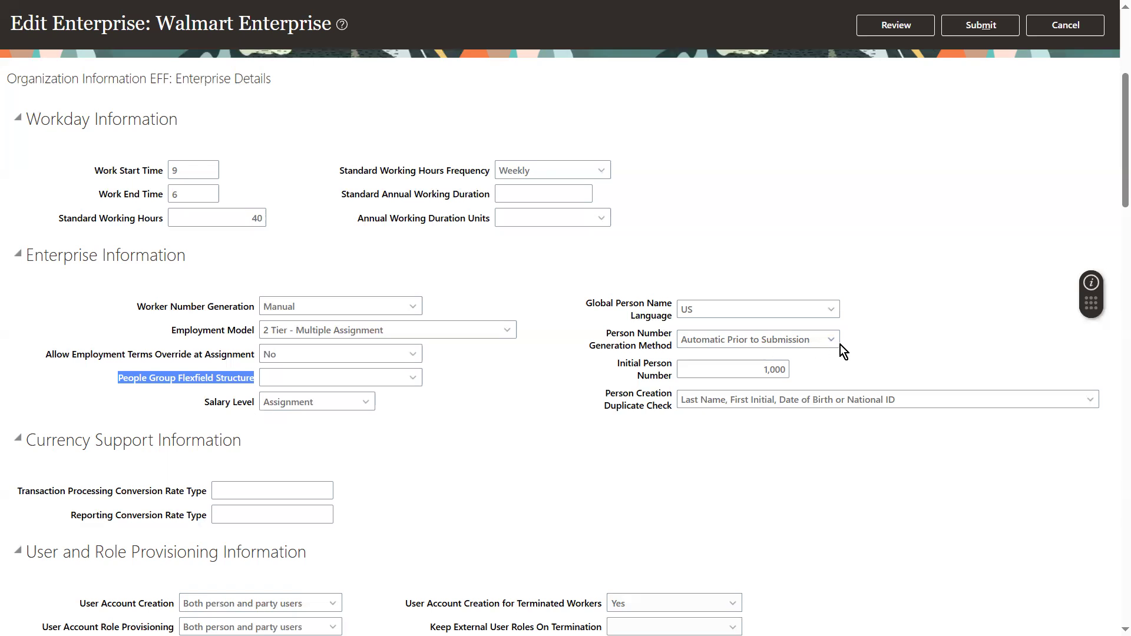
click(775, 313)
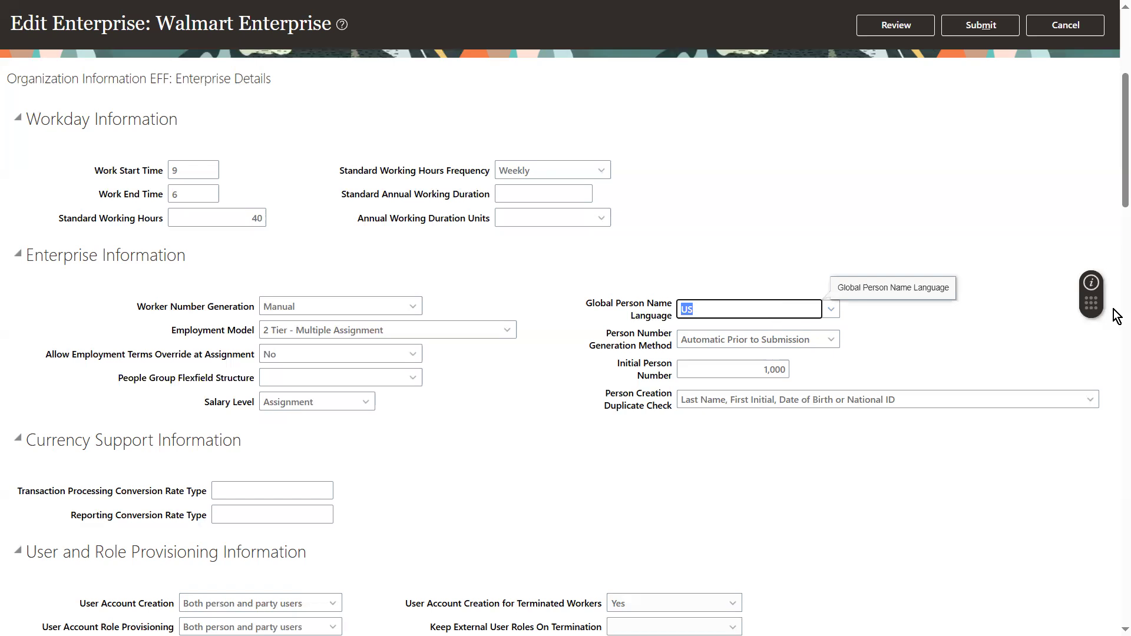
drag(1116, 168, 1118, 207)
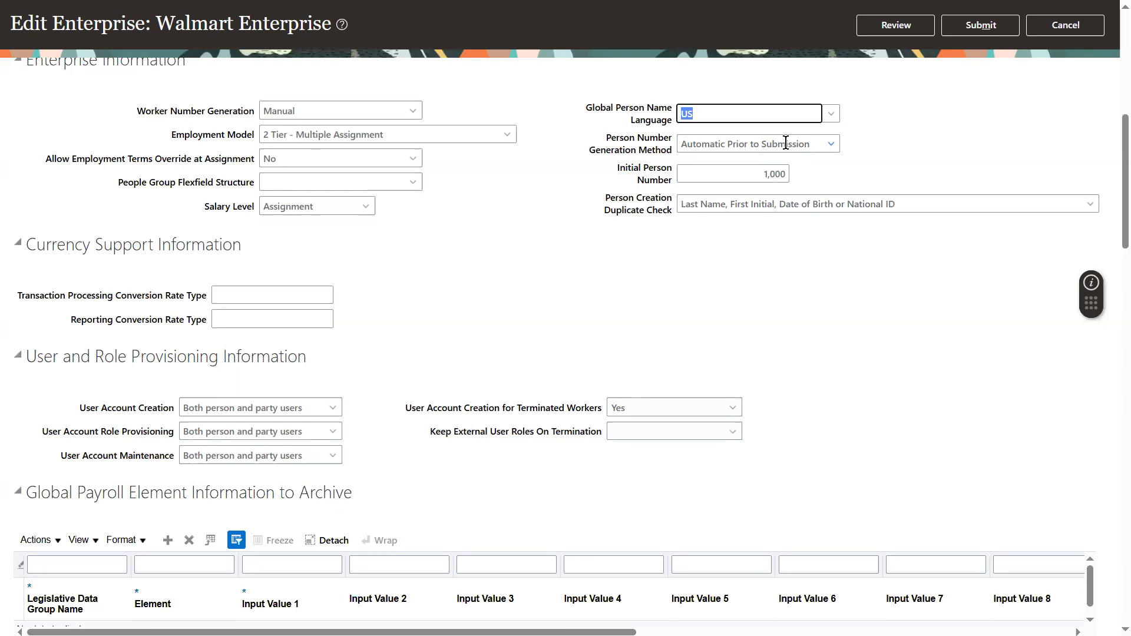
click(834, 143)
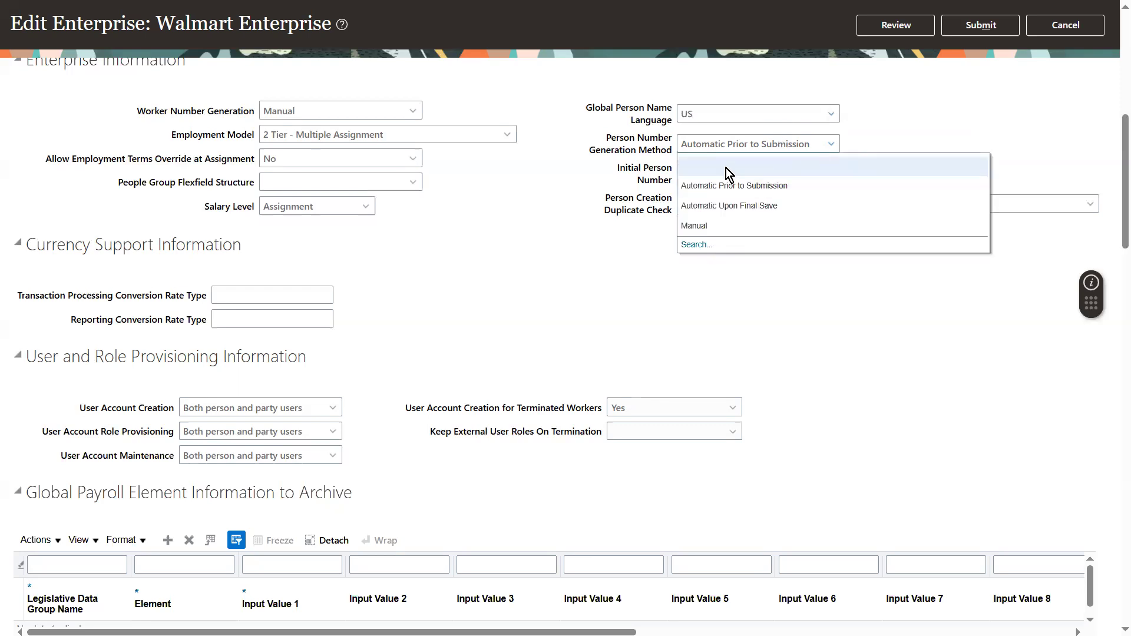
click(548, 189)
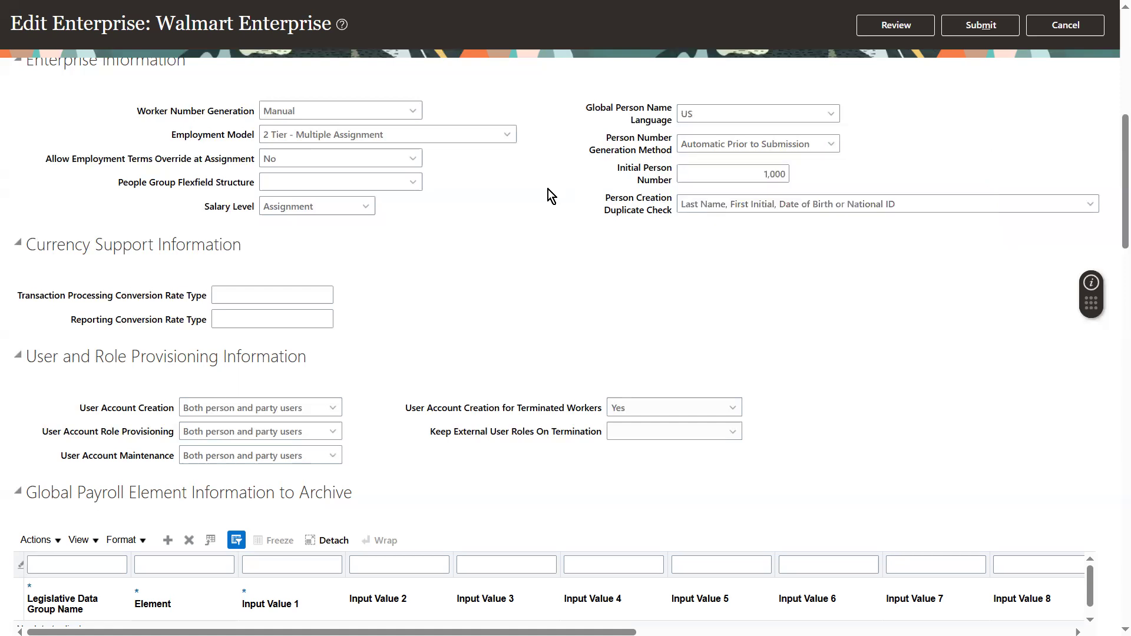
double_click(746, 182)
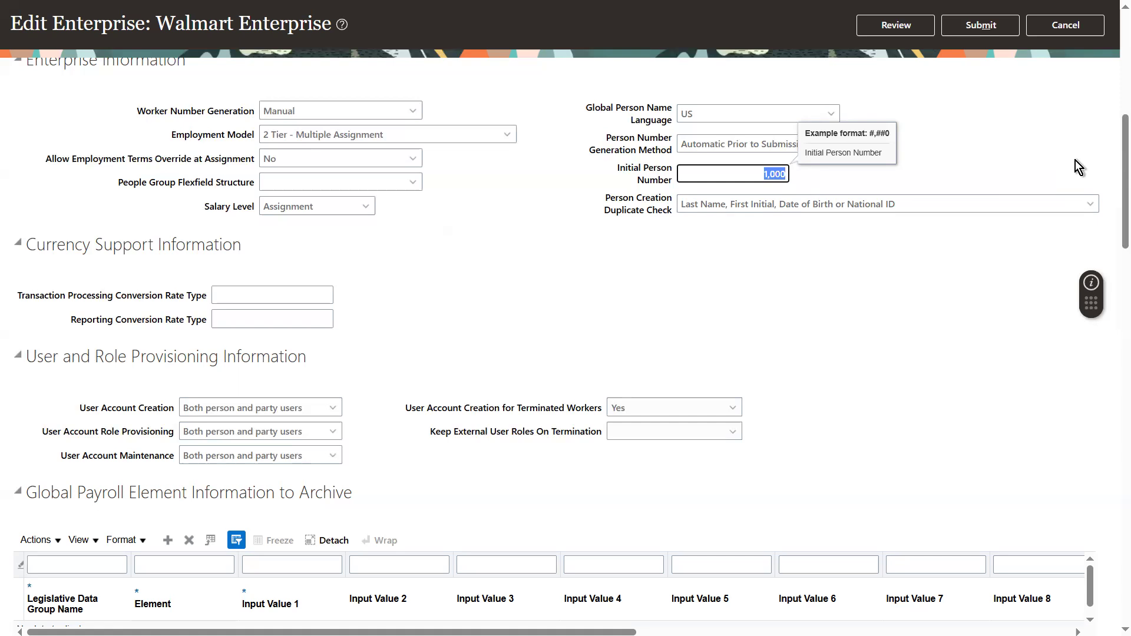
key(Tab)
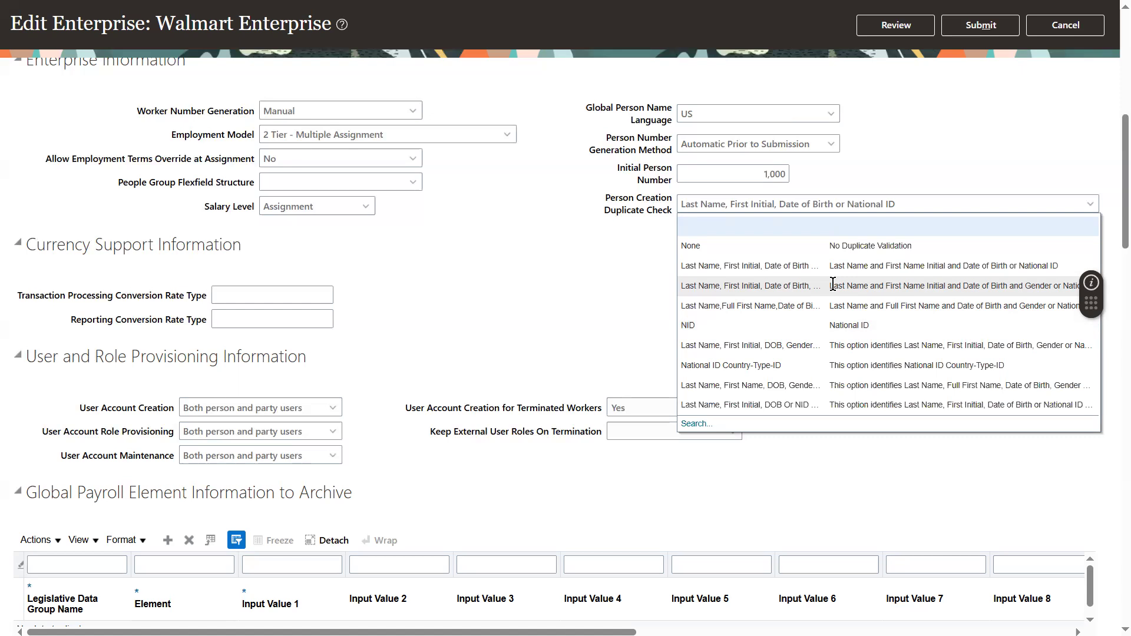
click(446, 326)
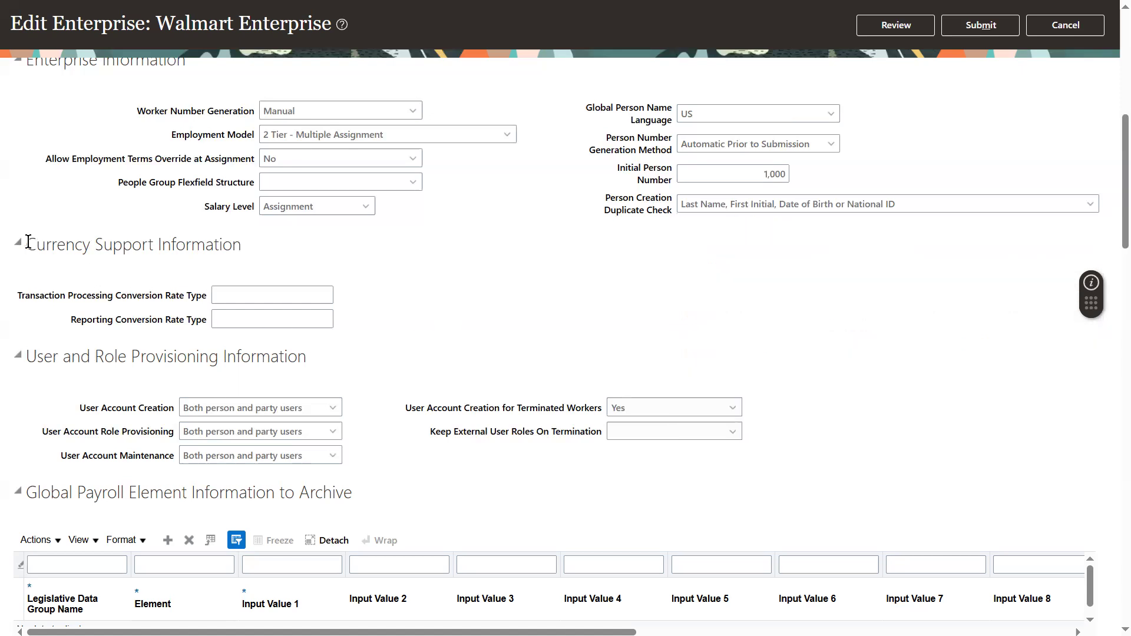
Review the user and role provisioning options for user account creation and account creation for terminated workers.
drag(27, 243, 218, 265)
click(219, 268)
scroll(1116, 204, down, 1)
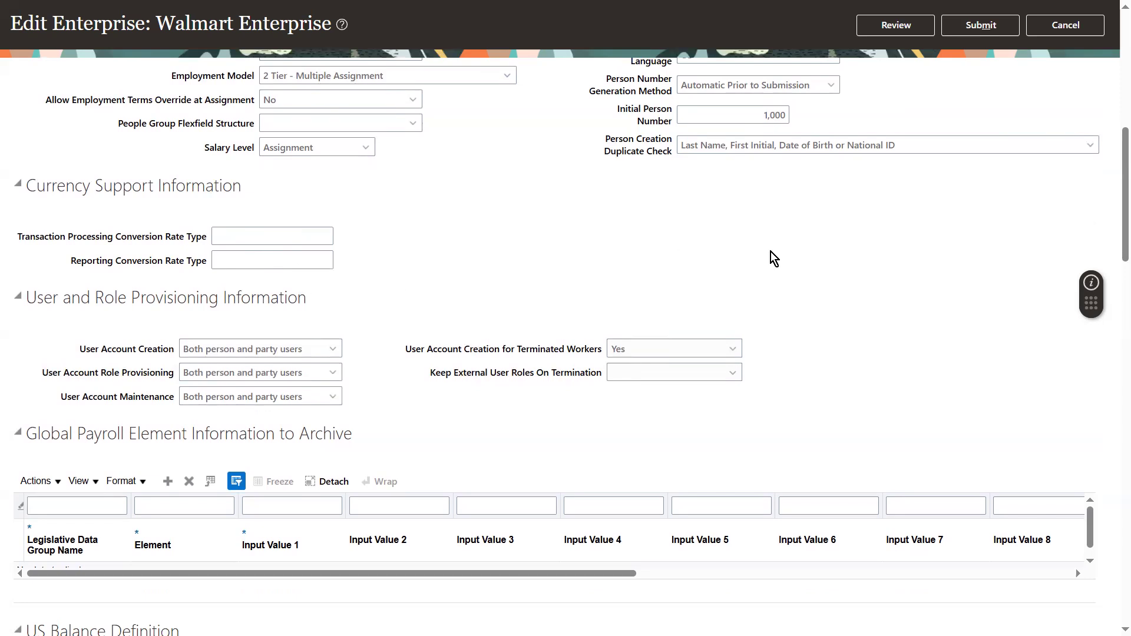
scroll(1116, 209, down, 2)
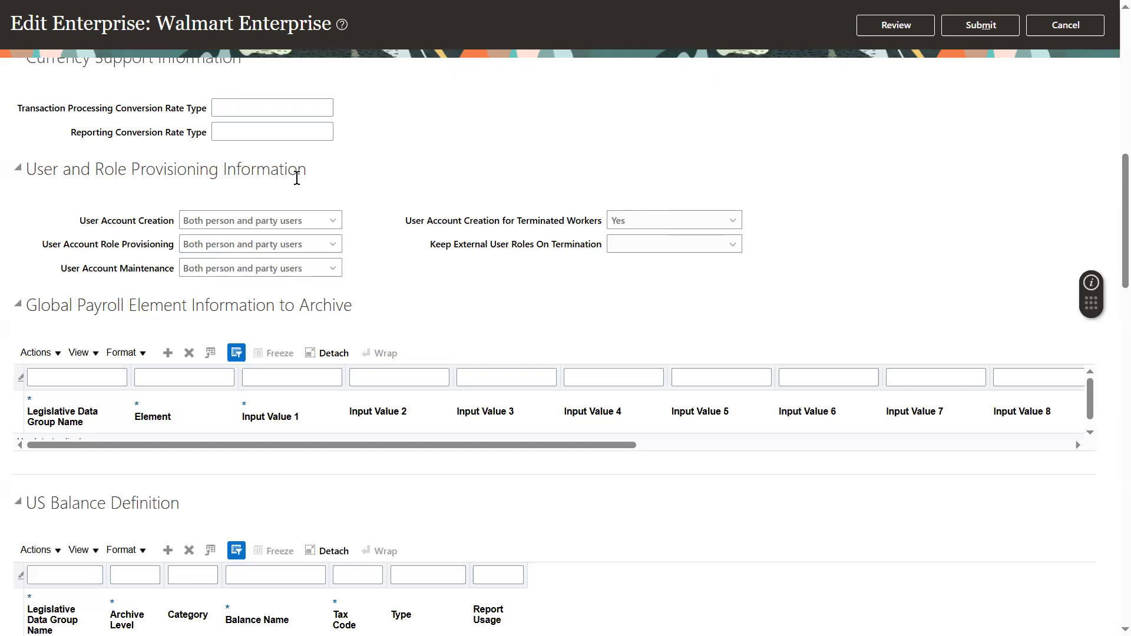
click(277, 214)
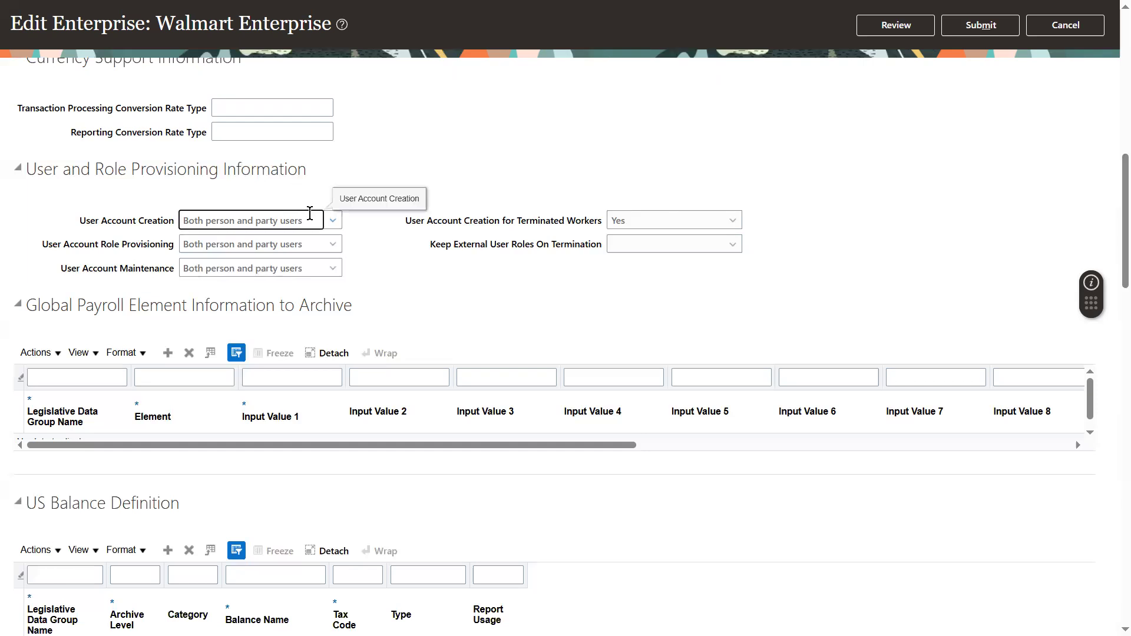
click(339, 218)
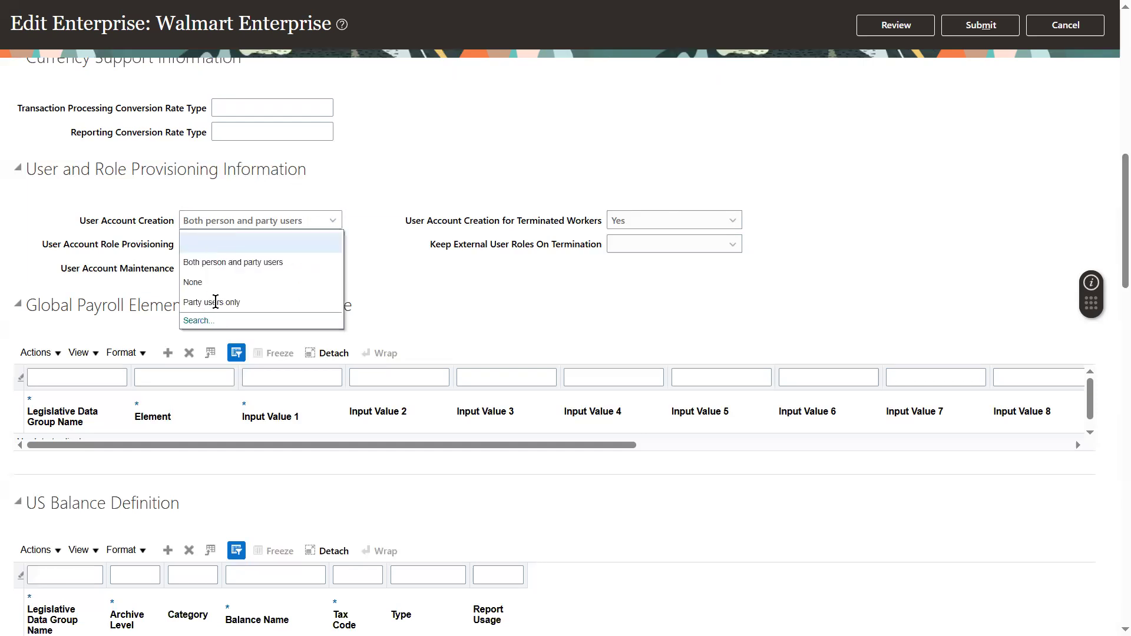
click(238, 273)
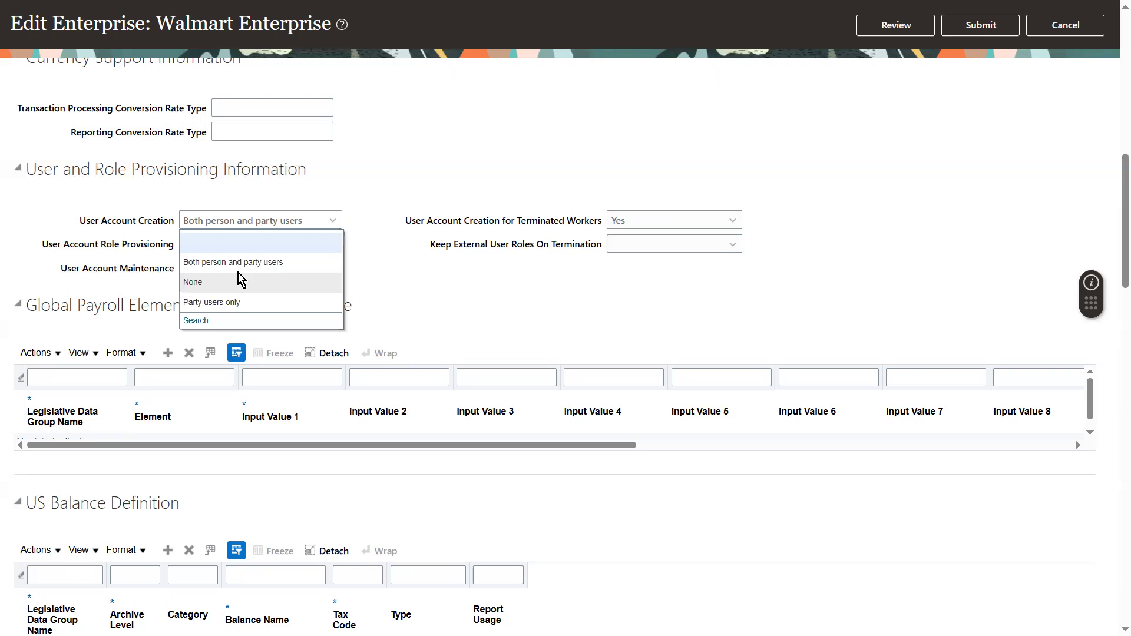
triple_click(94, 246)
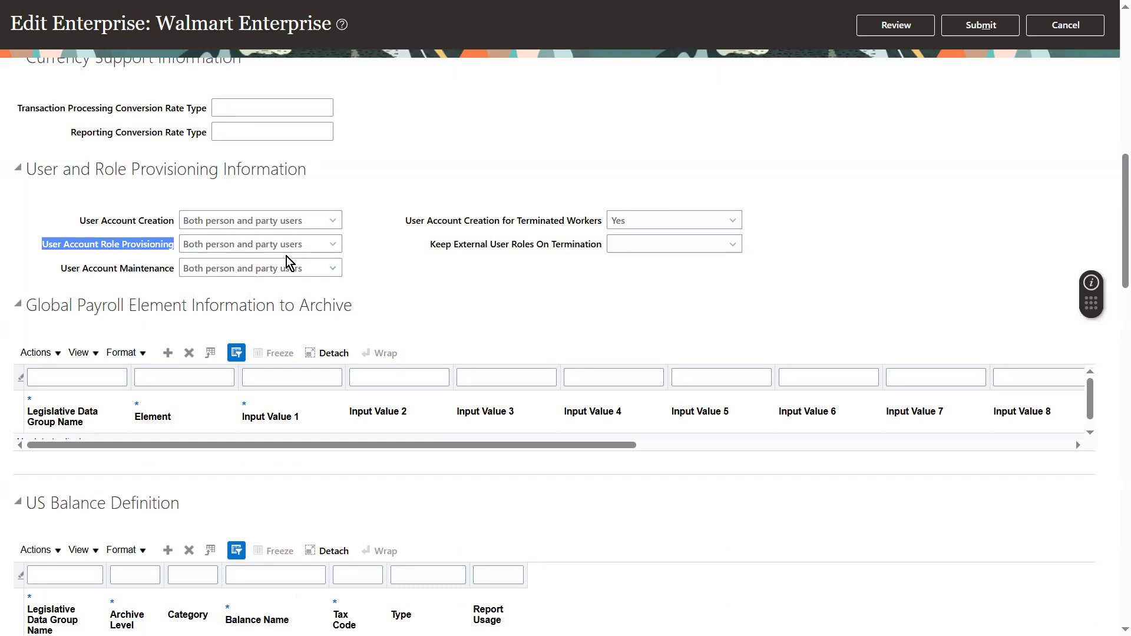
click(596, 243)
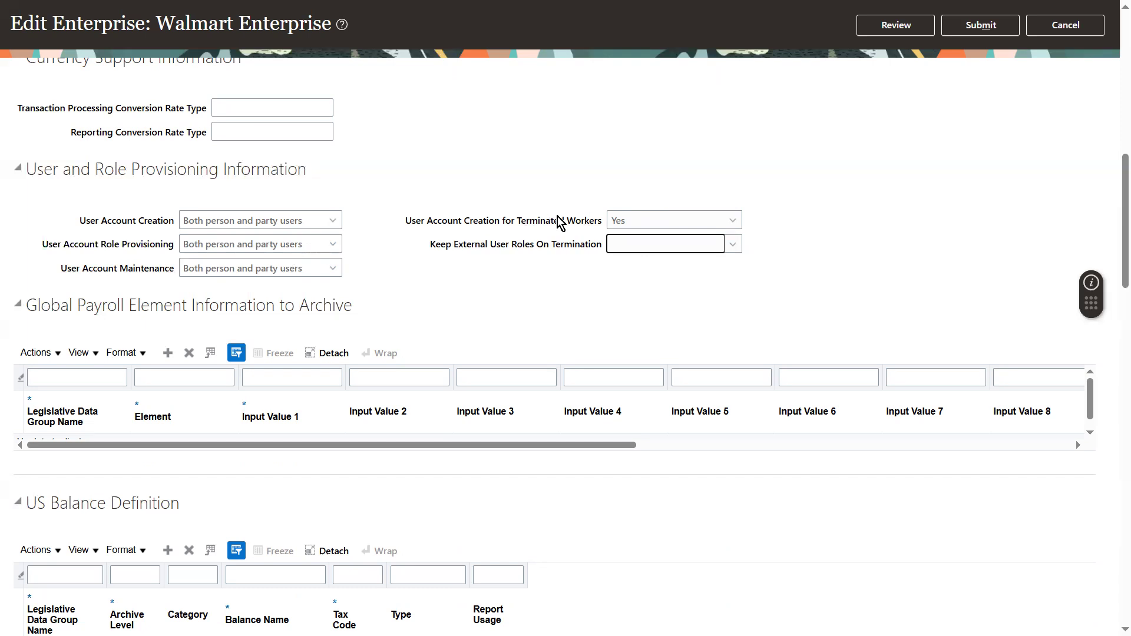
click(658, 224)
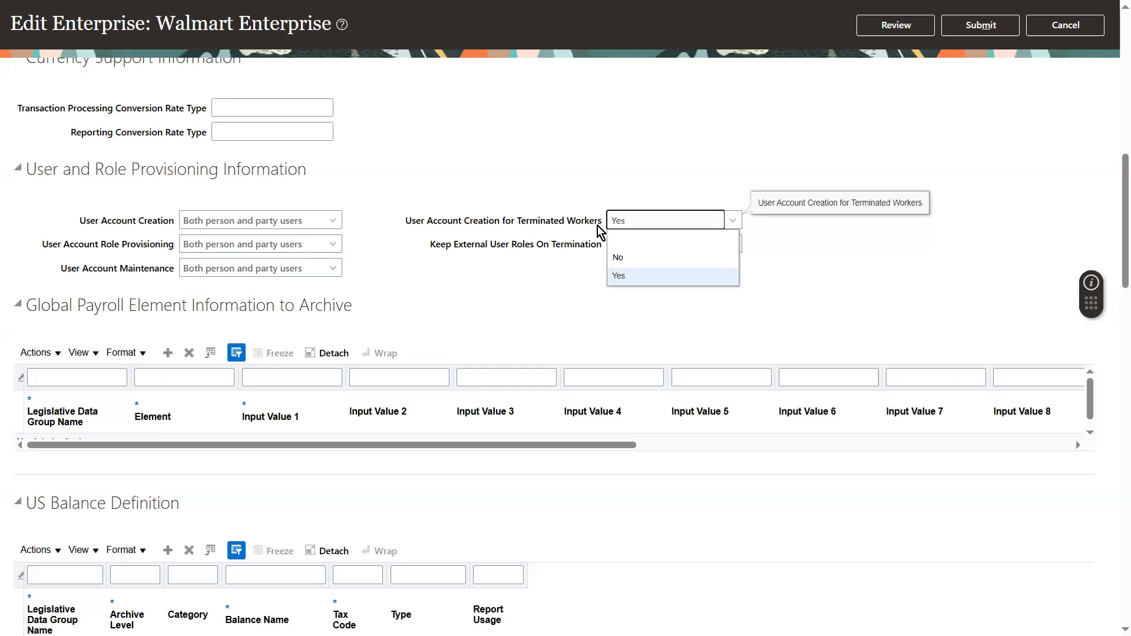
click(882, 336)
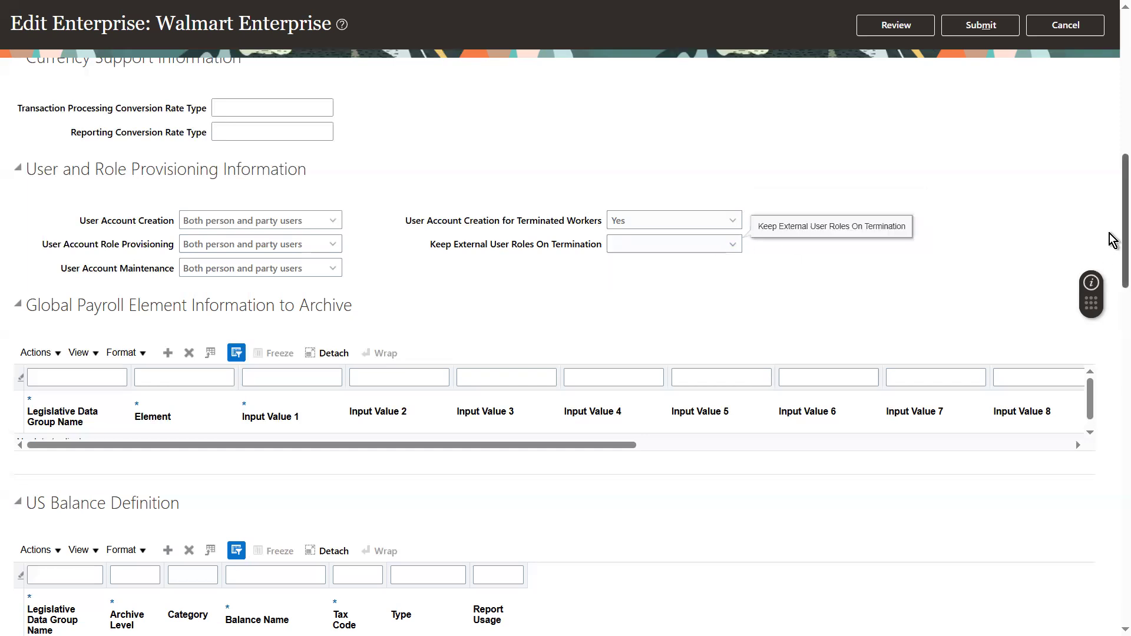
Turn on Enable Position Synchronization and Allow Override at Assignment in the position synchronization configuration.
scroll(1110, 241, down, 2)
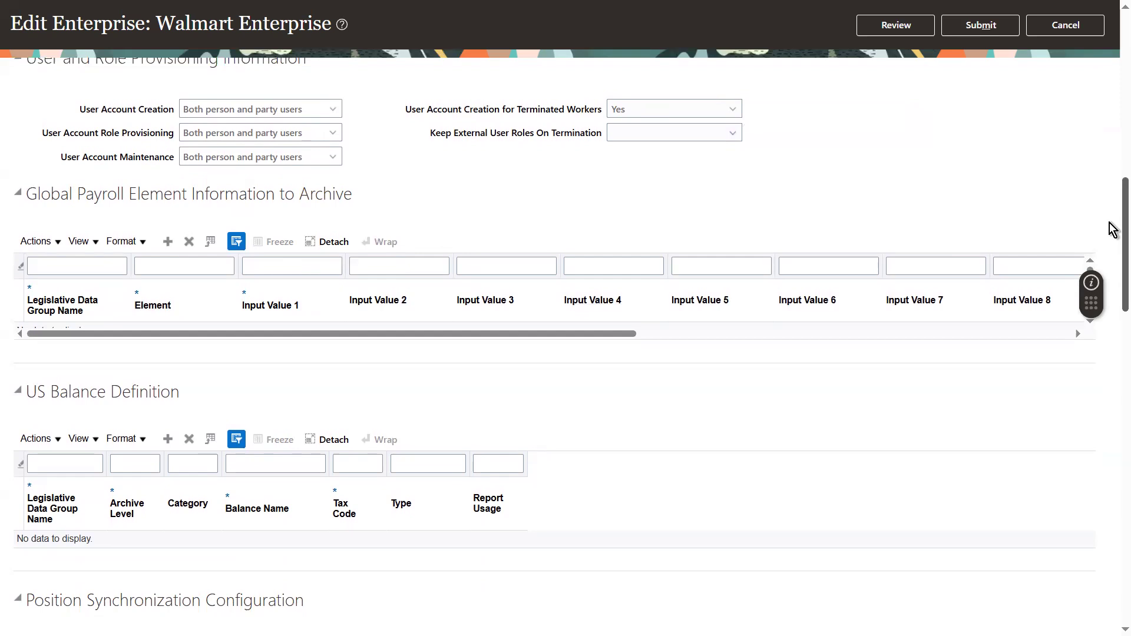
scroll(1111, 235, down, 2)
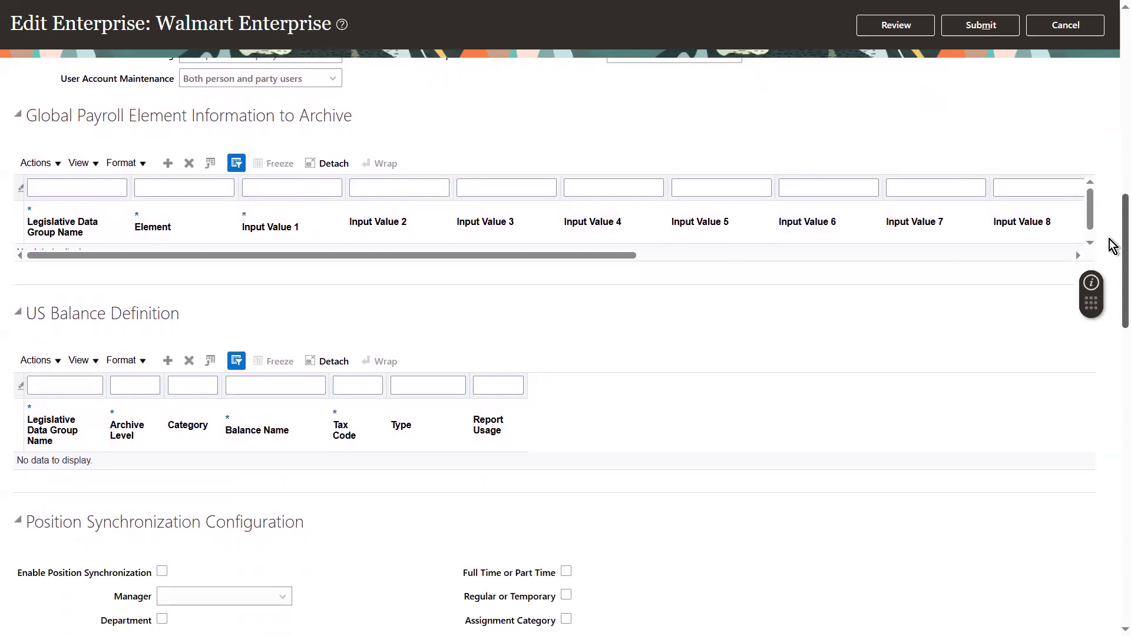
scroll(1112, 247, down, 1)
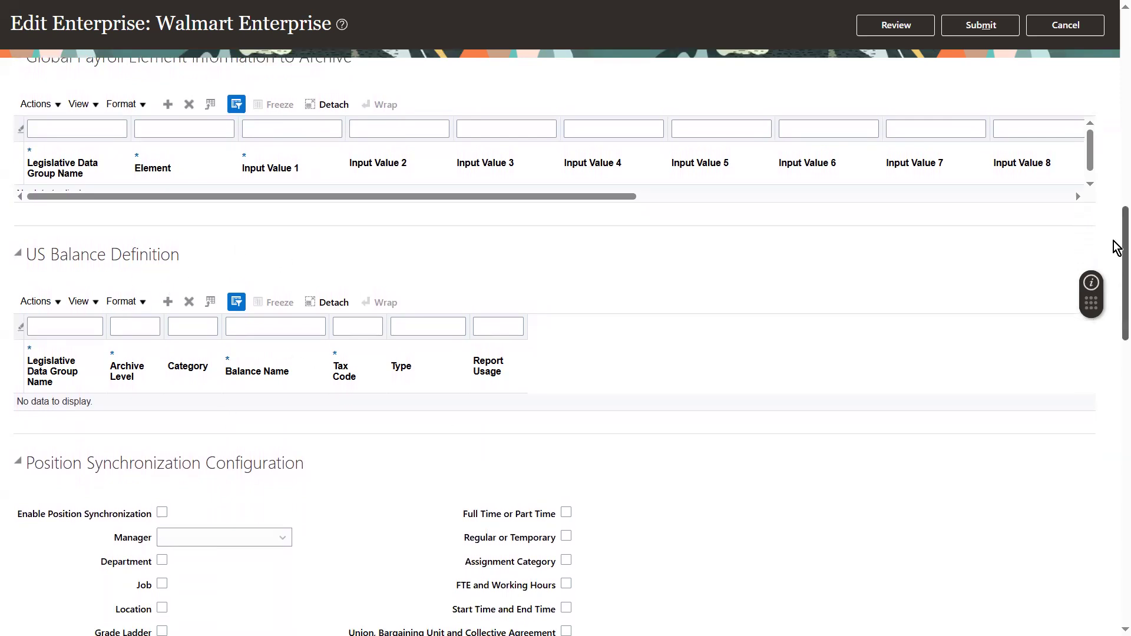
drag(1115, 244, 1115, 293)
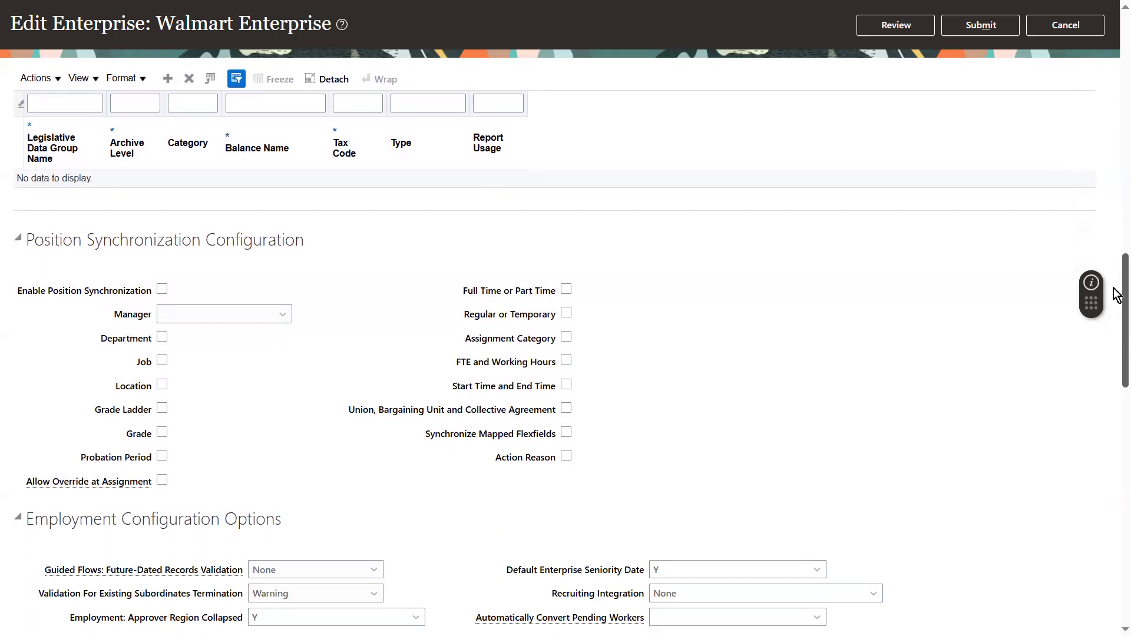
scroll(1117, 298, down, 1)
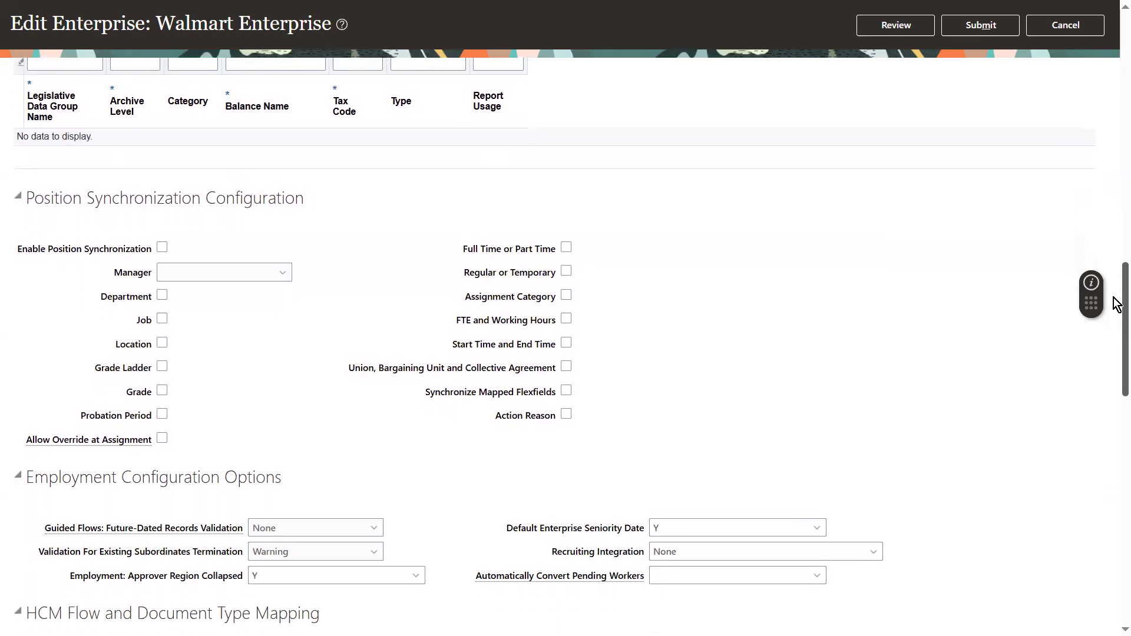
scroll(1117, 305, down, 1)
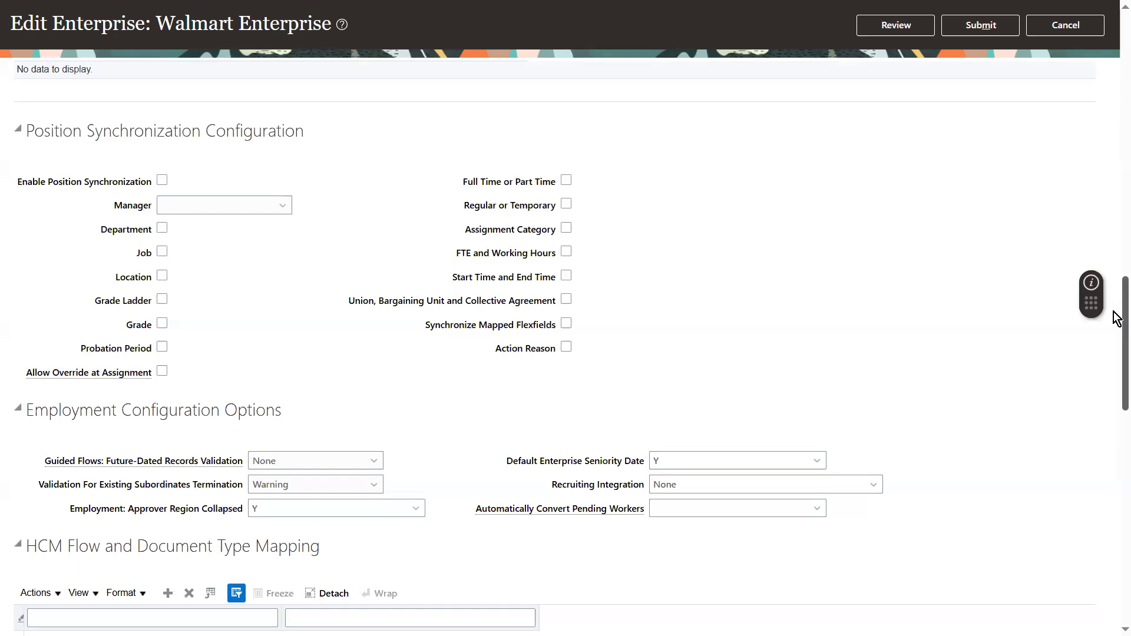
click(162, 180)
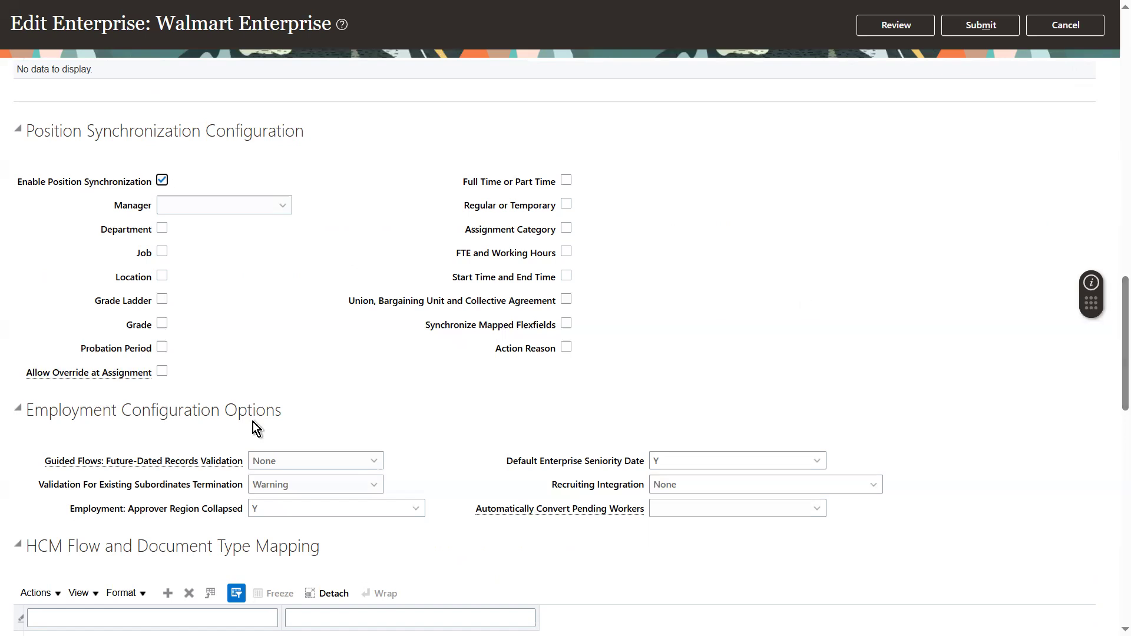
click(161, 373)
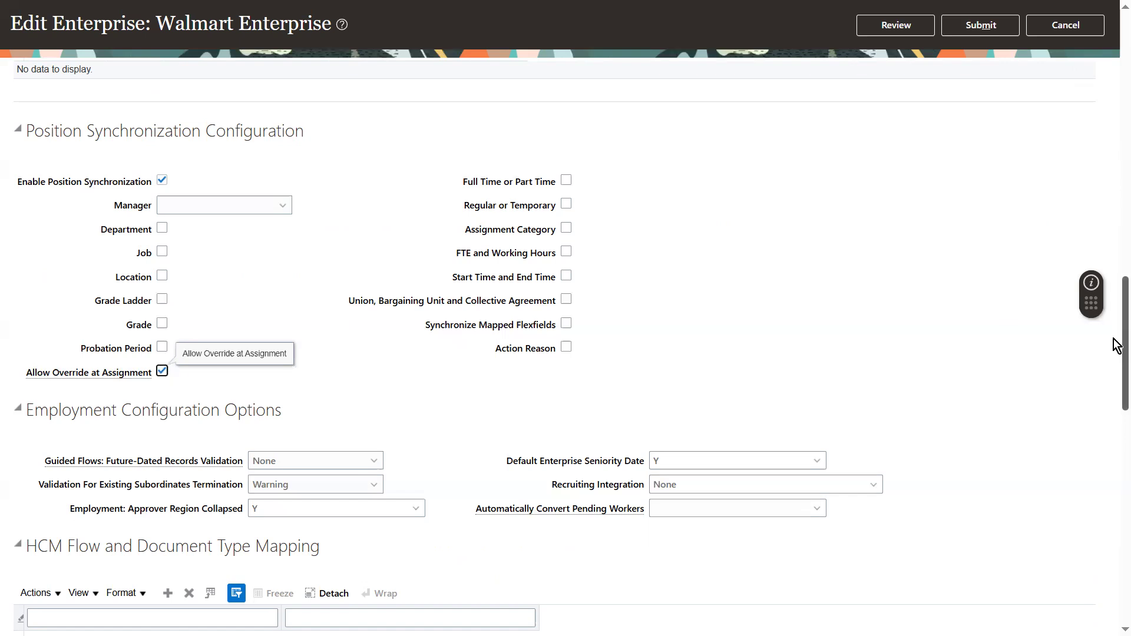
Review the employment configuration options for future-dated records validation and existing subordinates termination validation.
drag(1119, 356, 1118, 369)
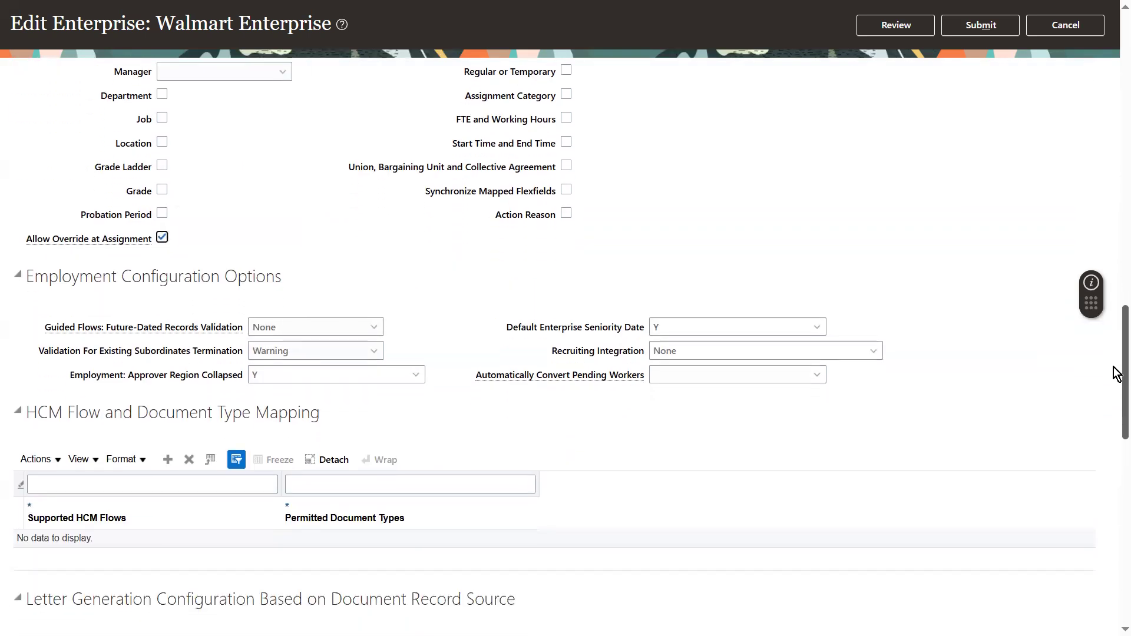
triple_click(160, 279)
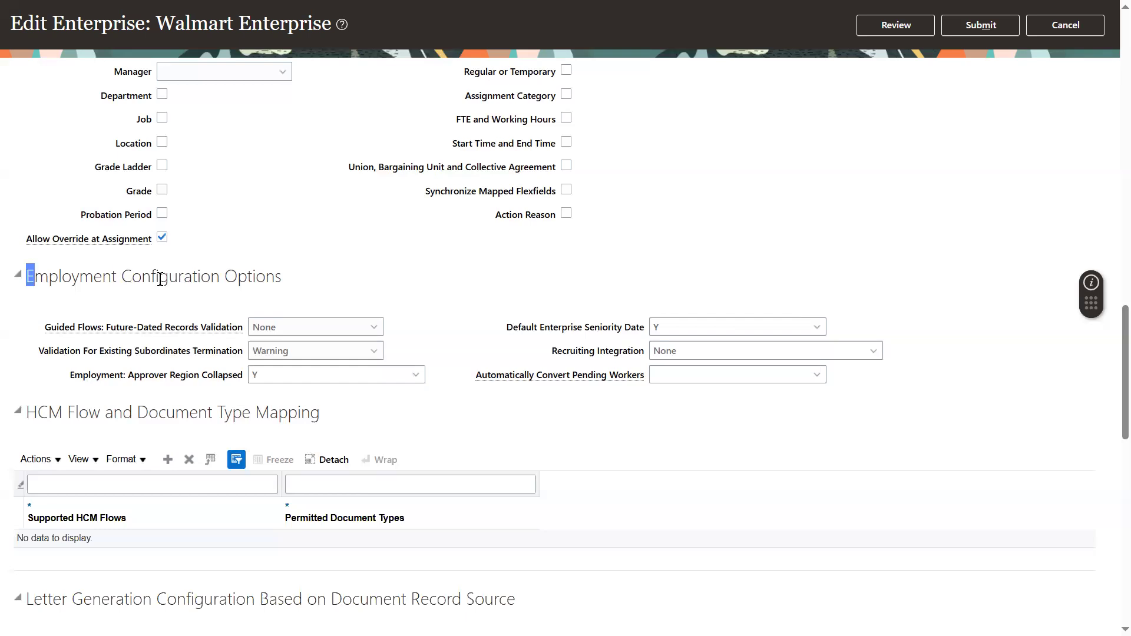
click(328, 349)
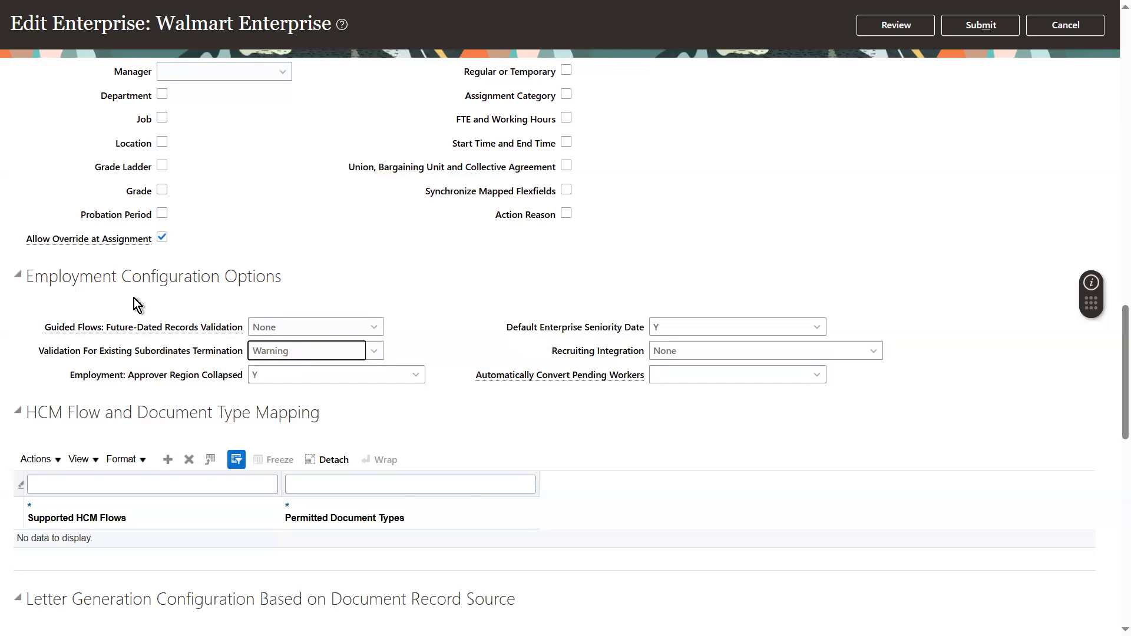
click(317, 335)
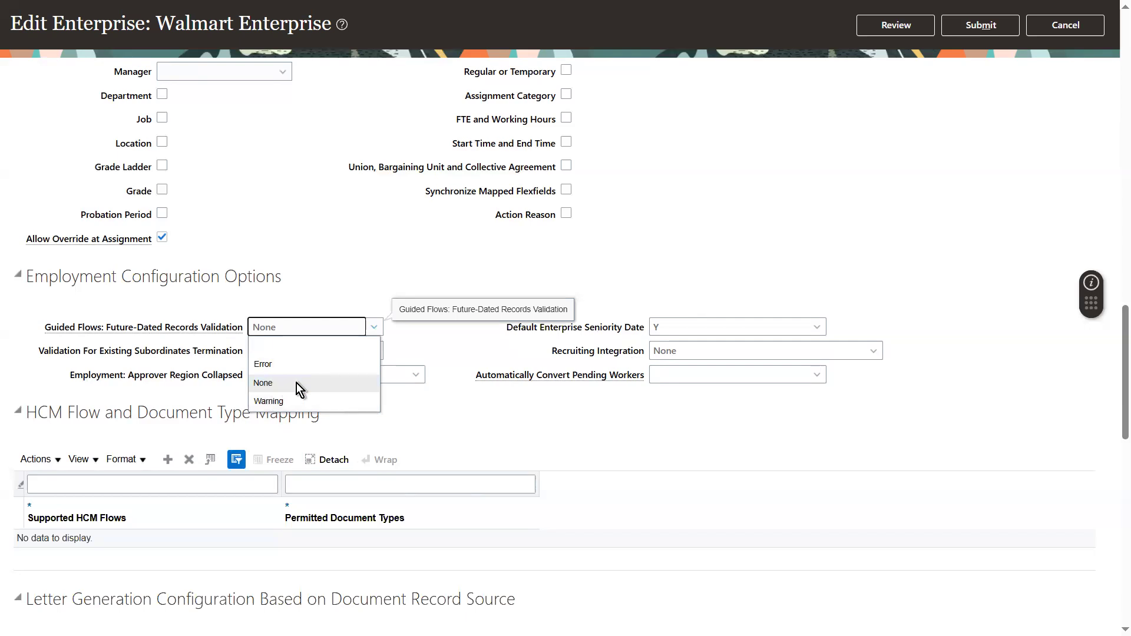
double_click(155, 321)
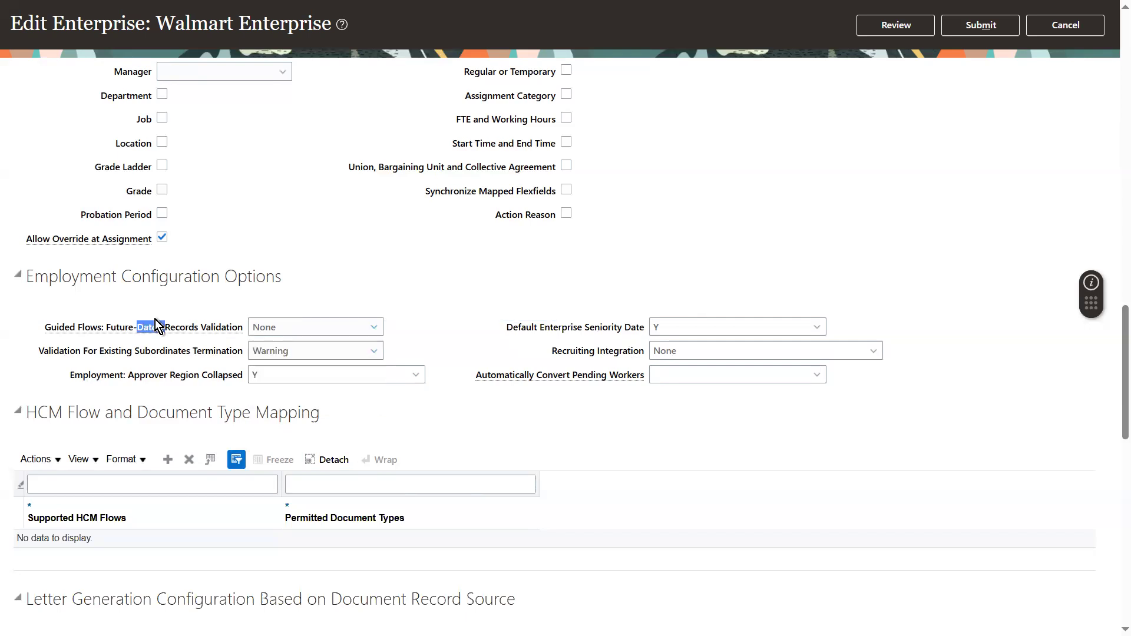
click(207, 323)
click(333, 325)
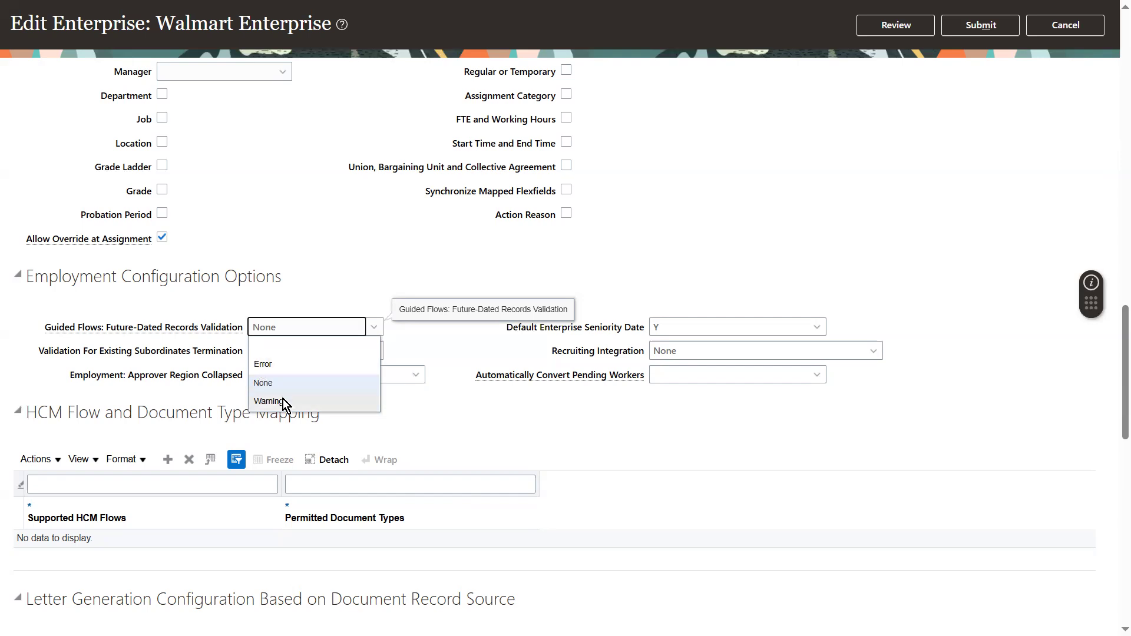
click(469, 404)
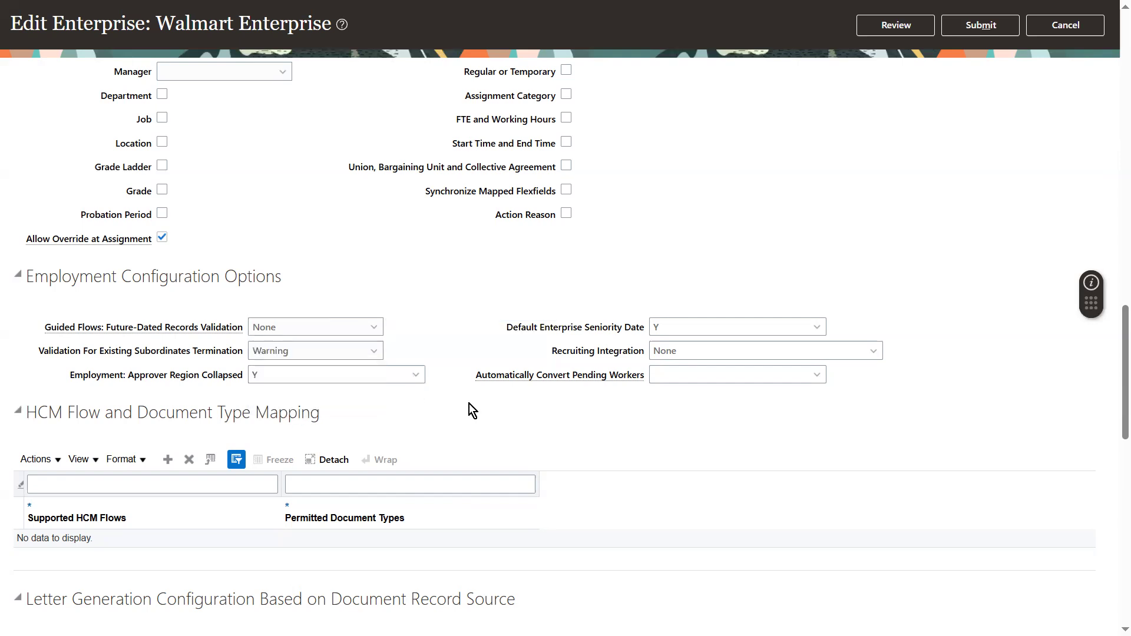
drag(97, 354, 182, 358)
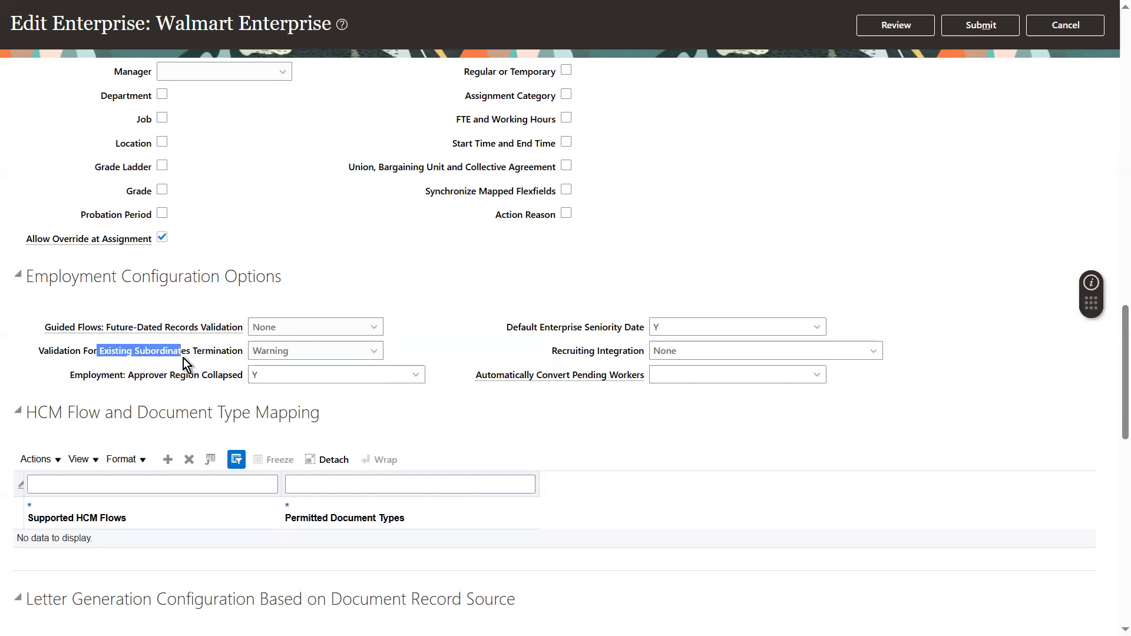
click(246, 357)
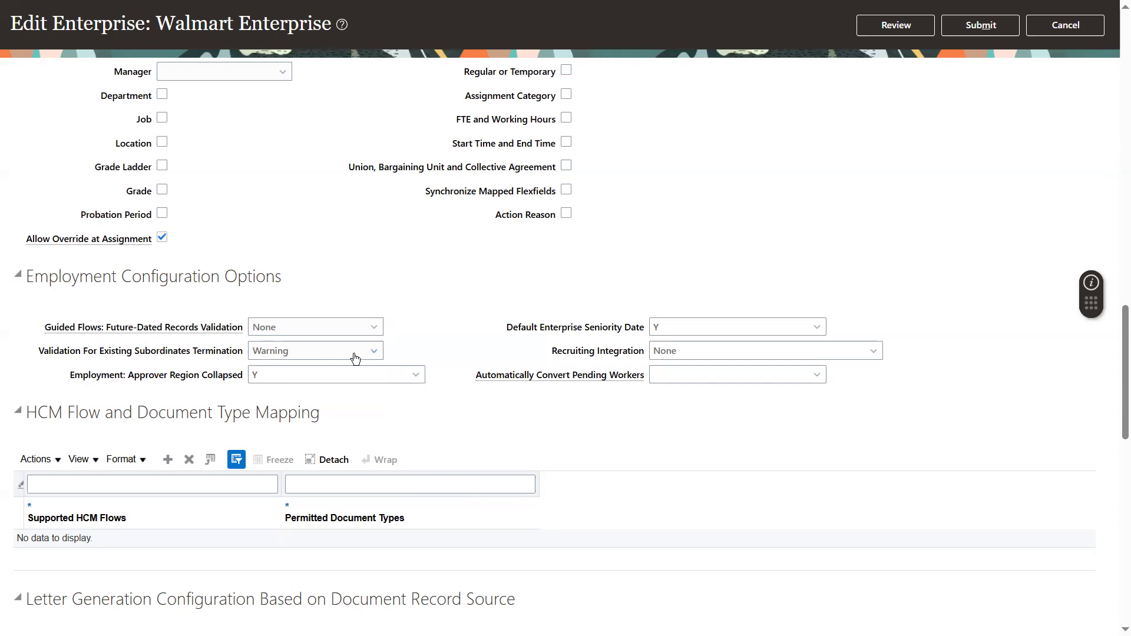
Set Validation For Existing Subordinates Termination to Error.
click(337, 350)
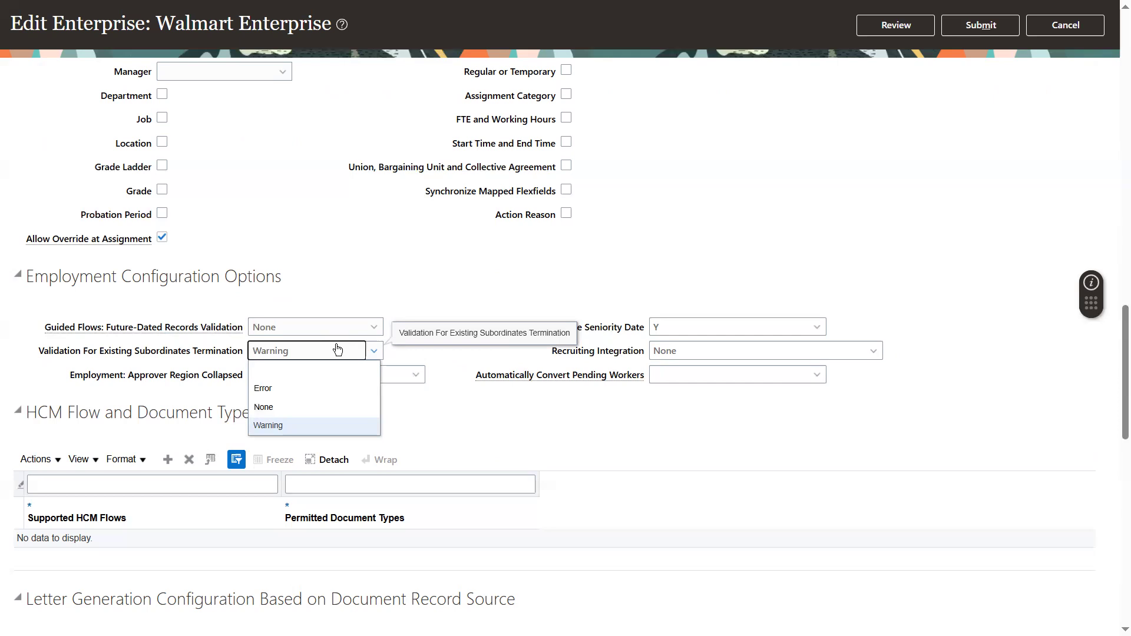
click(286, 387)
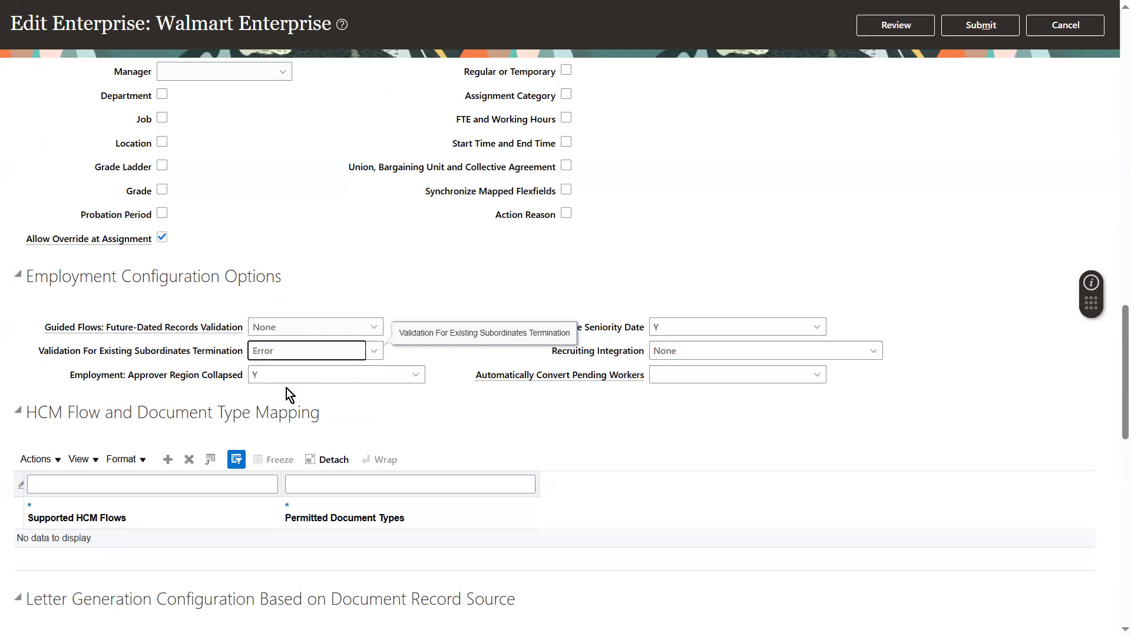
click(287, 357)
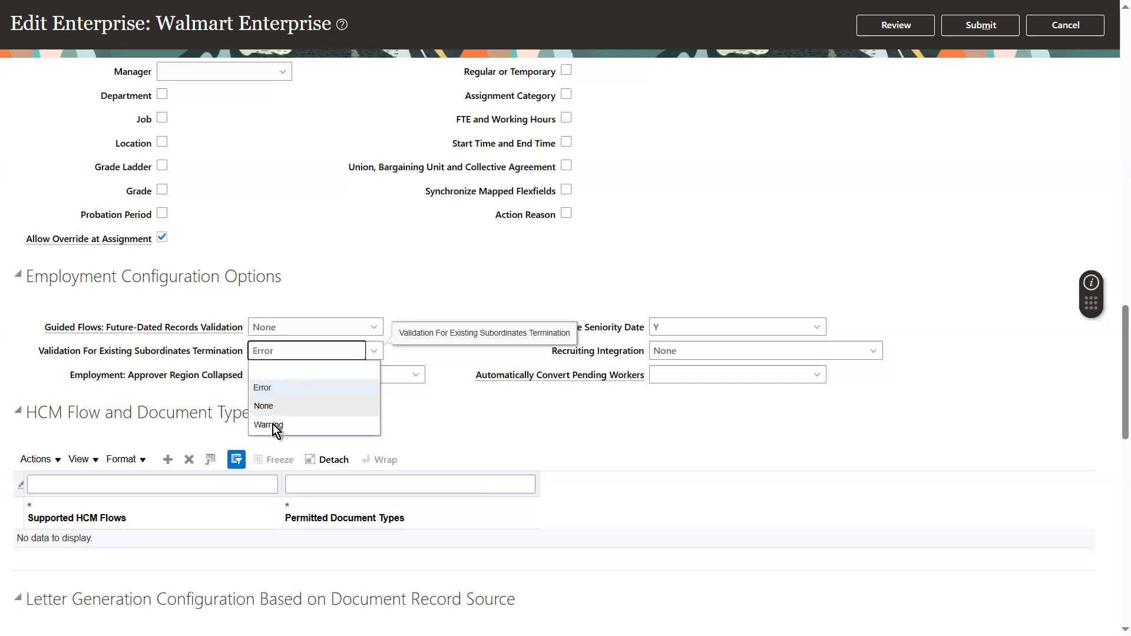
click(444, 384)
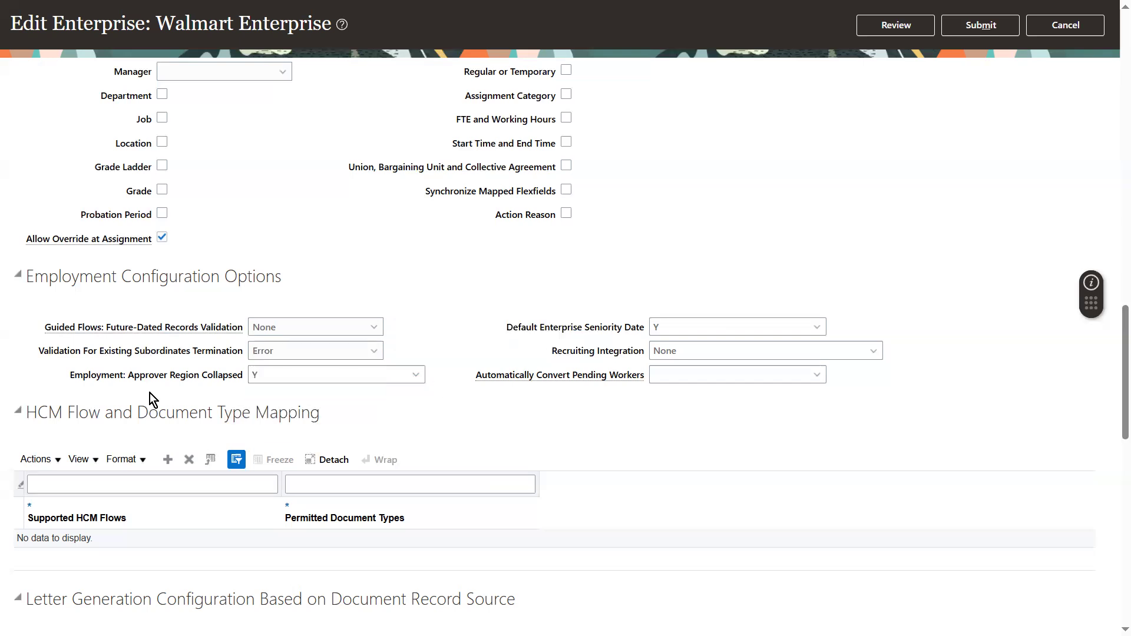
Review the approver region collapsed, default enterprise seniority date and recruiting integration options.
triple_click(129, 373)
click(129, 373)
triple_click(178, 373)
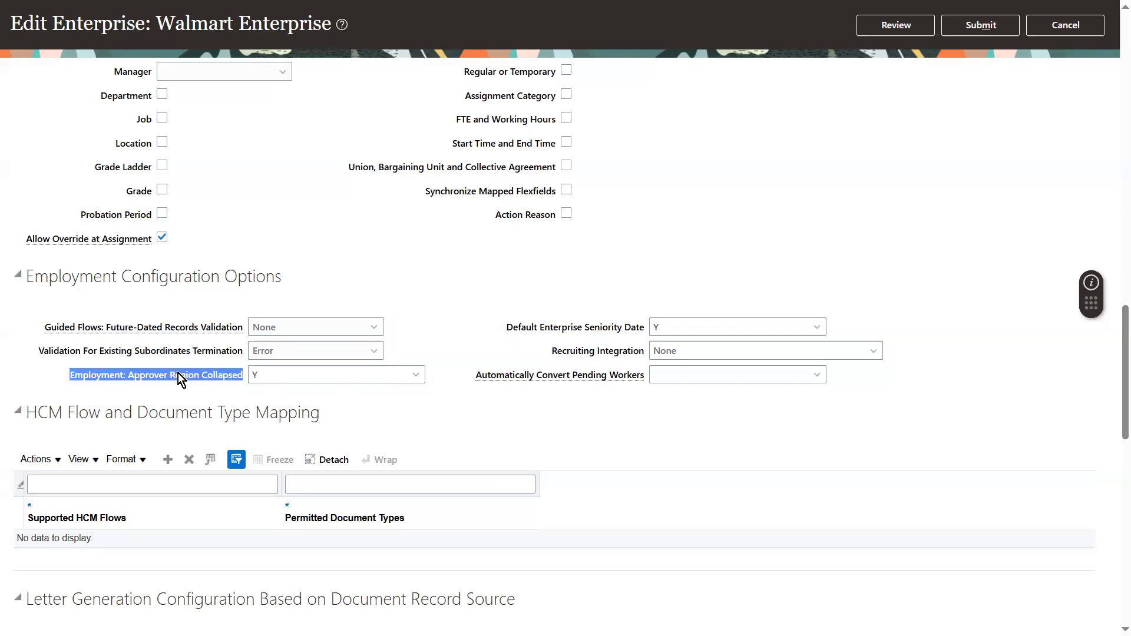
click(331, 388)
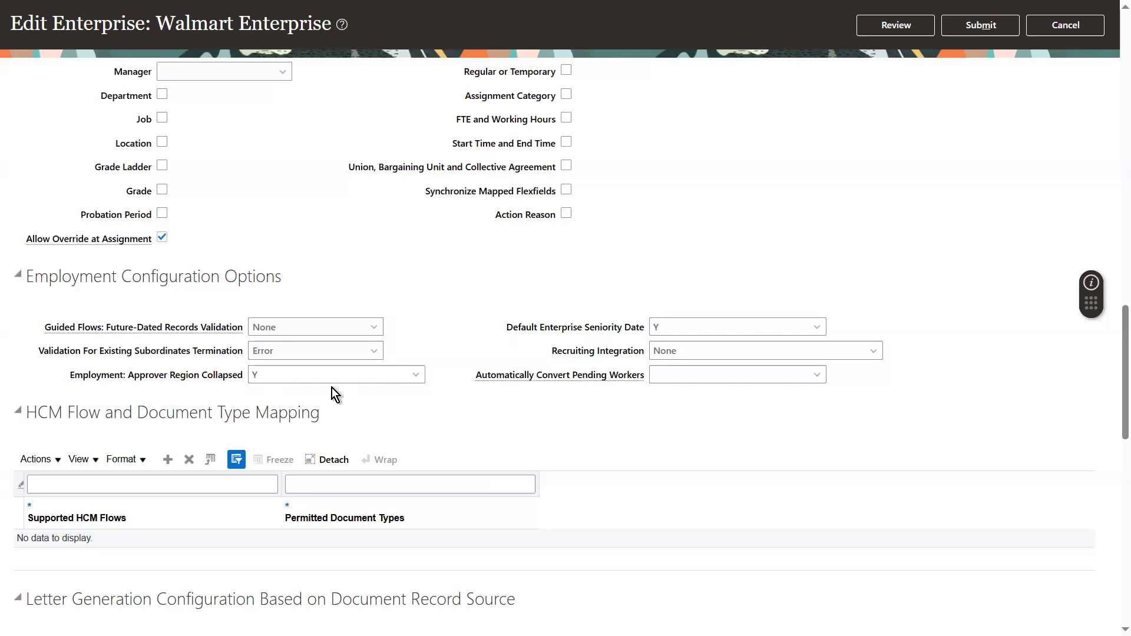
click(416, 377)
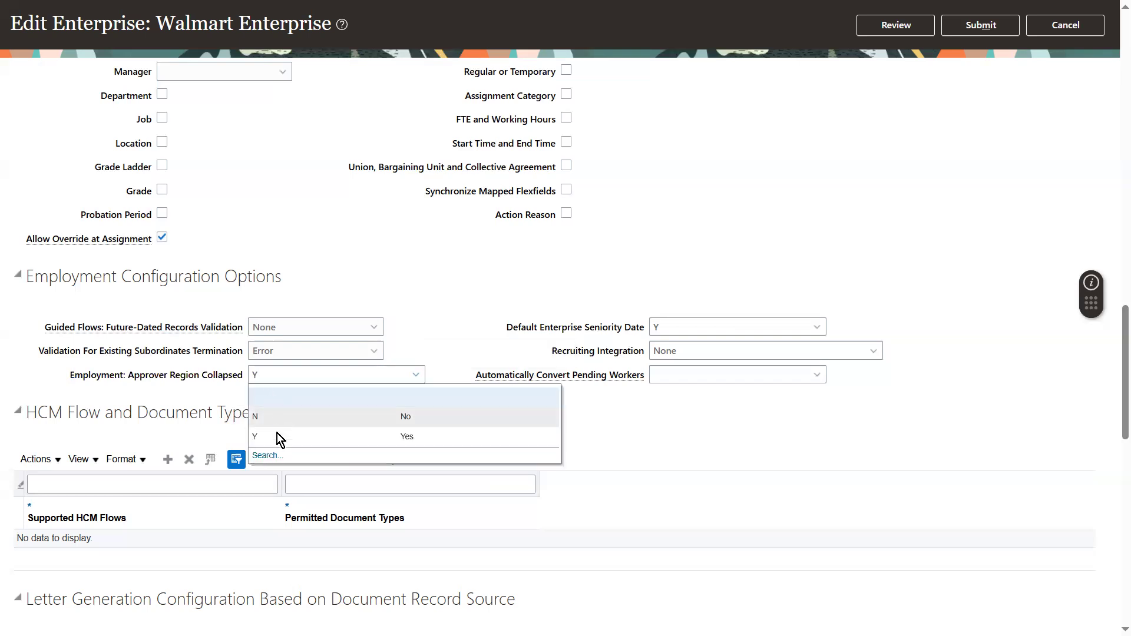
click(691, 446)
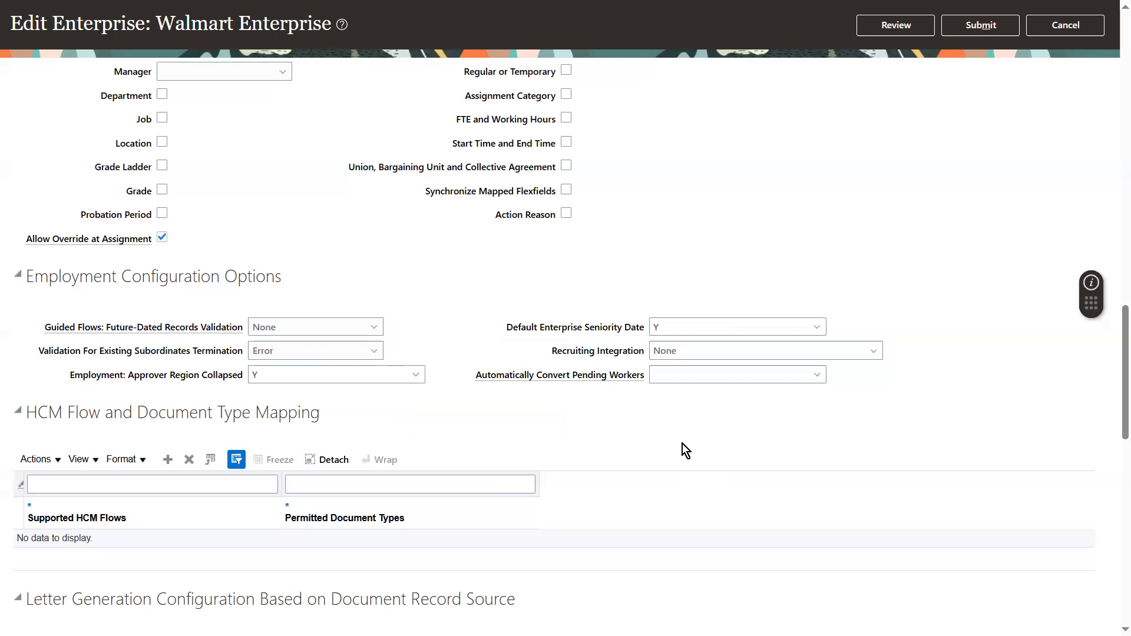
click(680, 329)
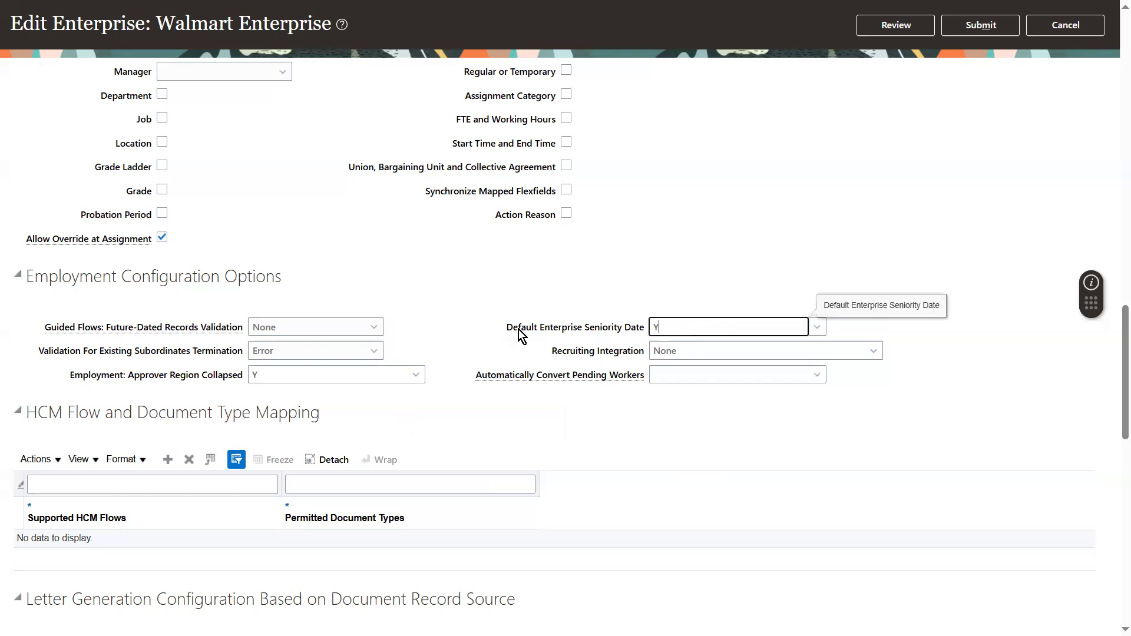
click(679, 353)
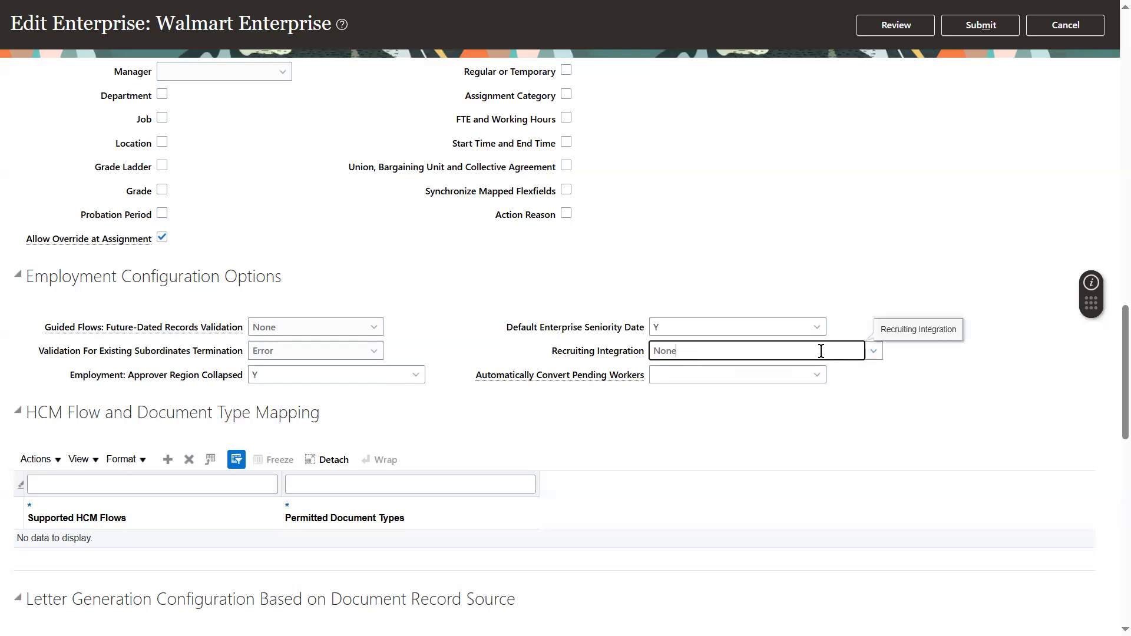
click(661, 377)
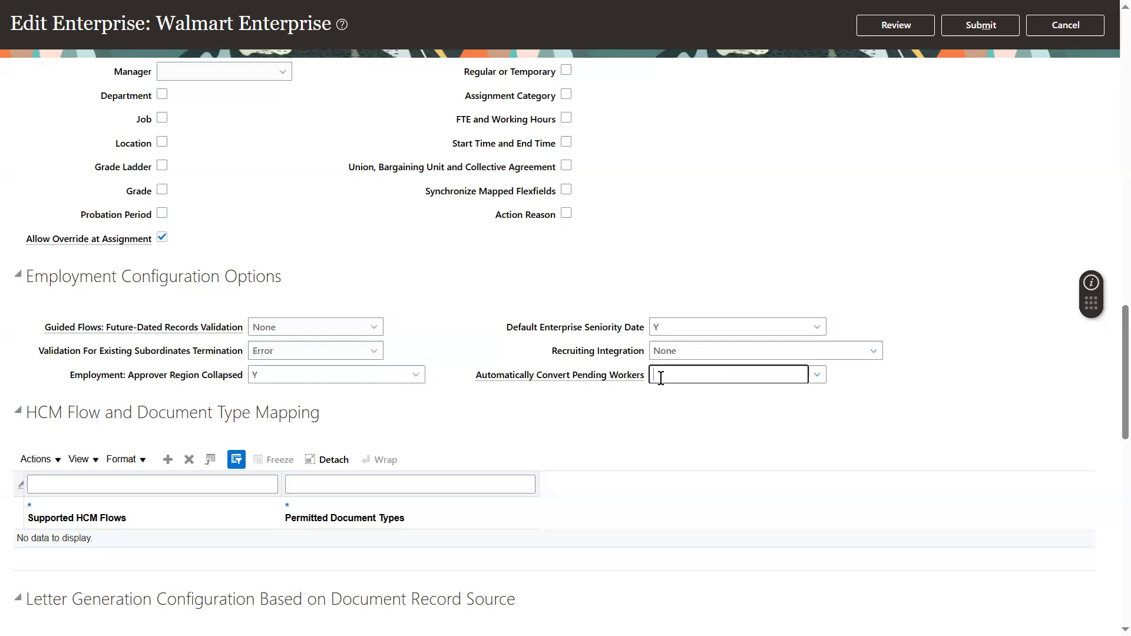
click(765, 353)
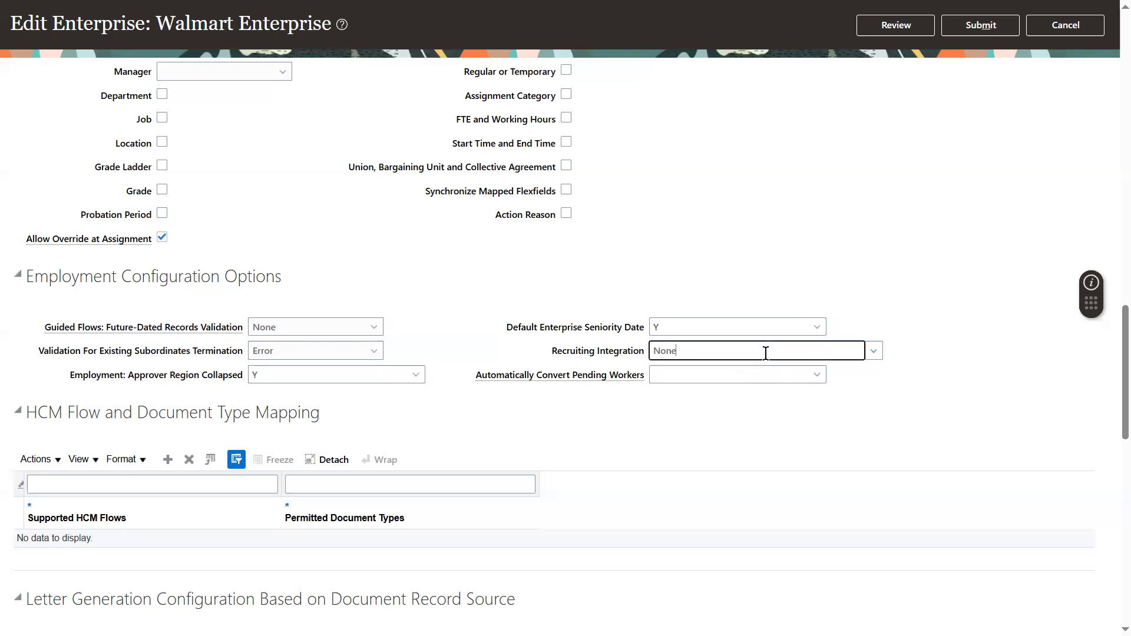
click(872, 352)
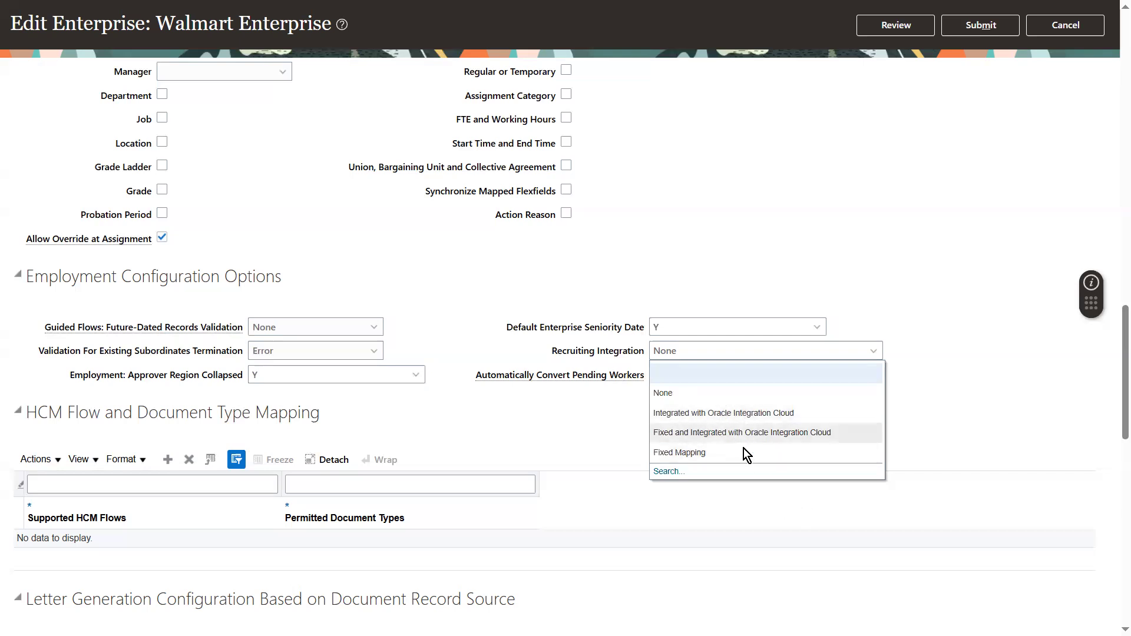
click(597, 400)
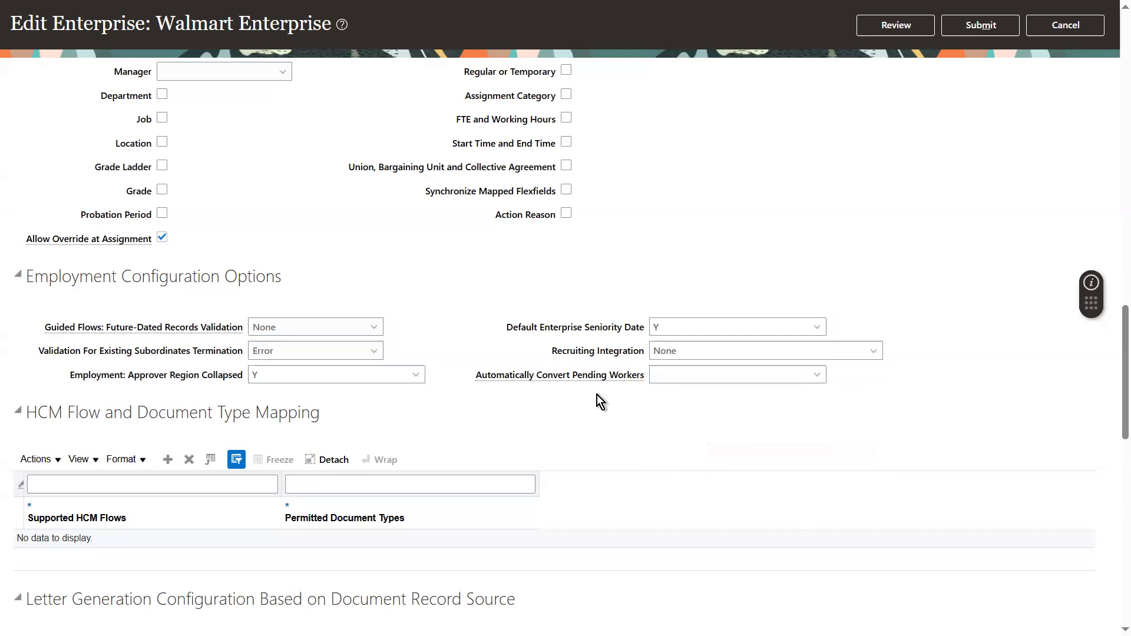
Set Automatically Convert Pending Workers to Y.
click(775, 380)
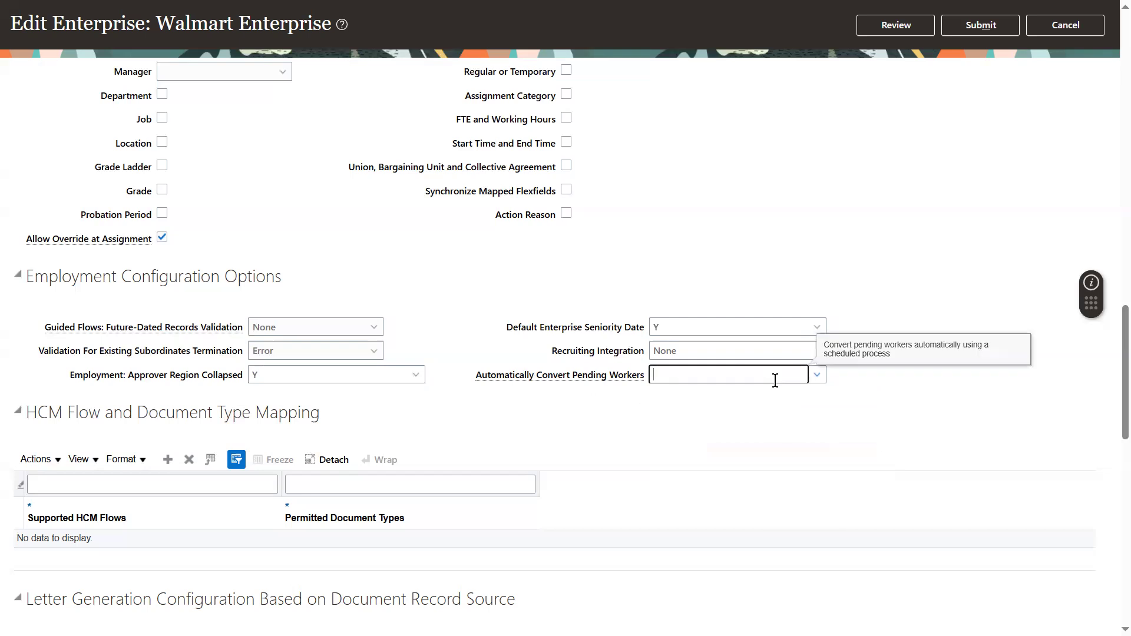
click(817, 376)
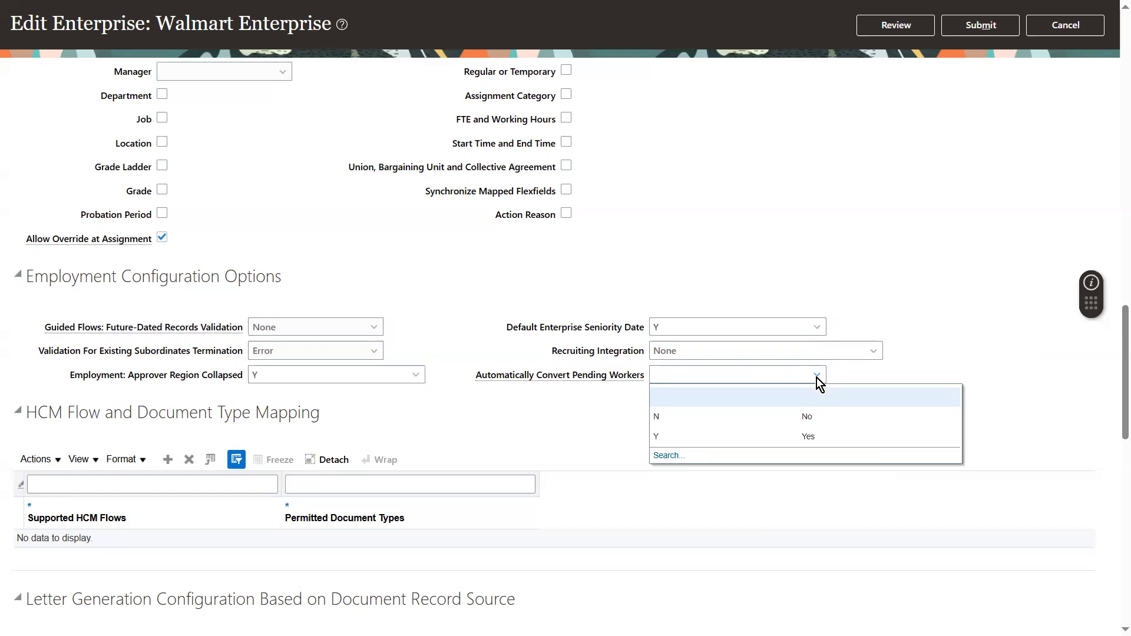
click(704, 441)
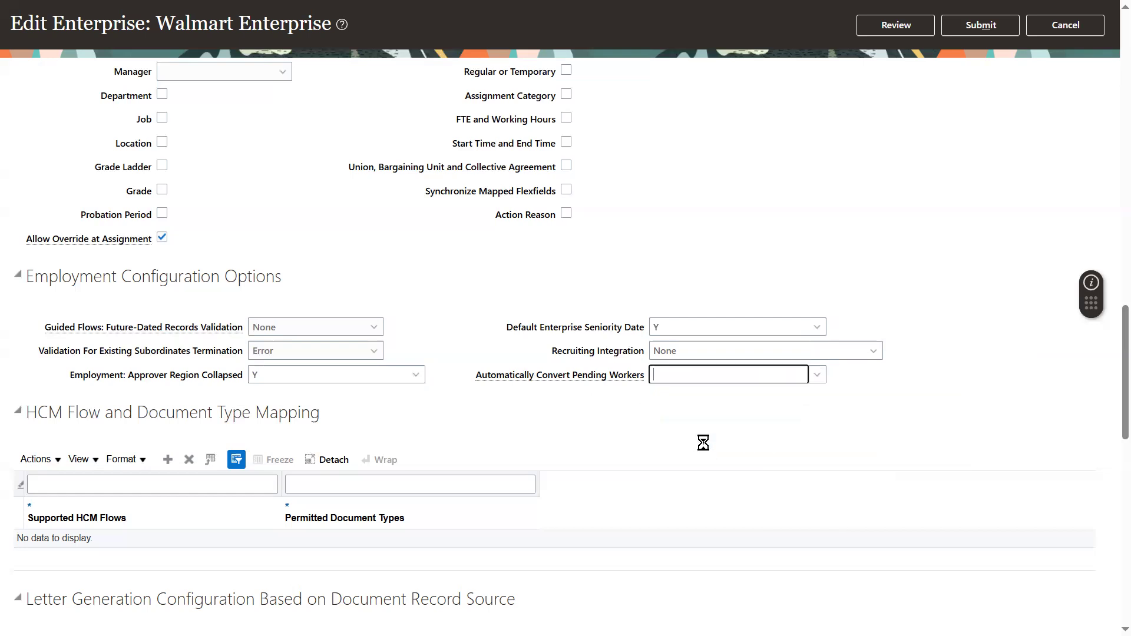
click(819, 376)
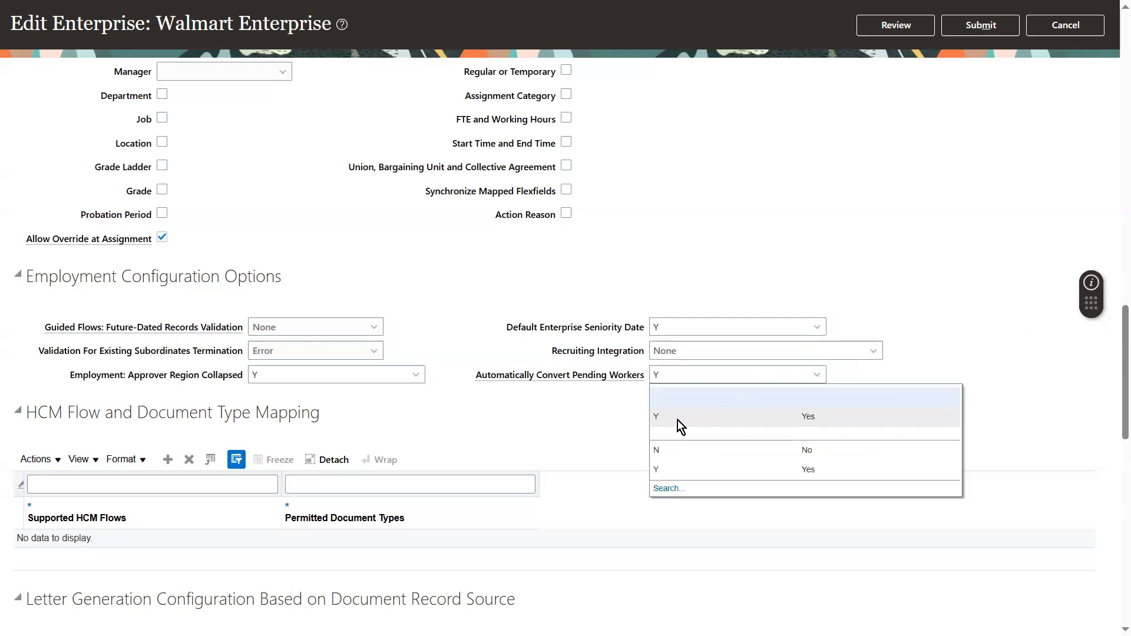
click(678, 420)
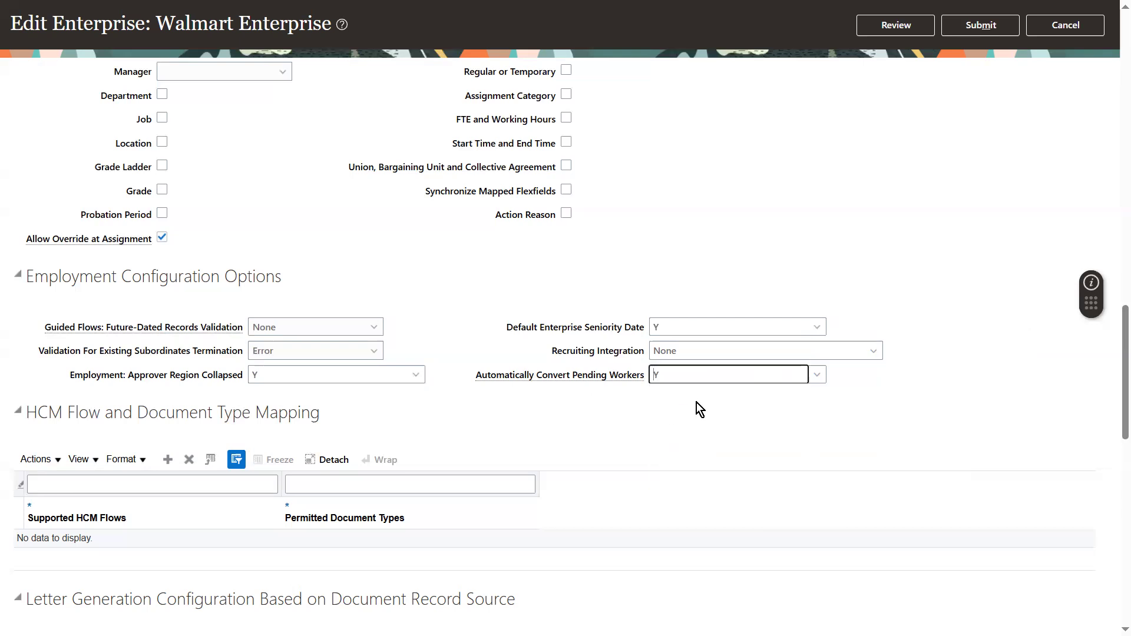
scroll(1114, 370, down, 4)
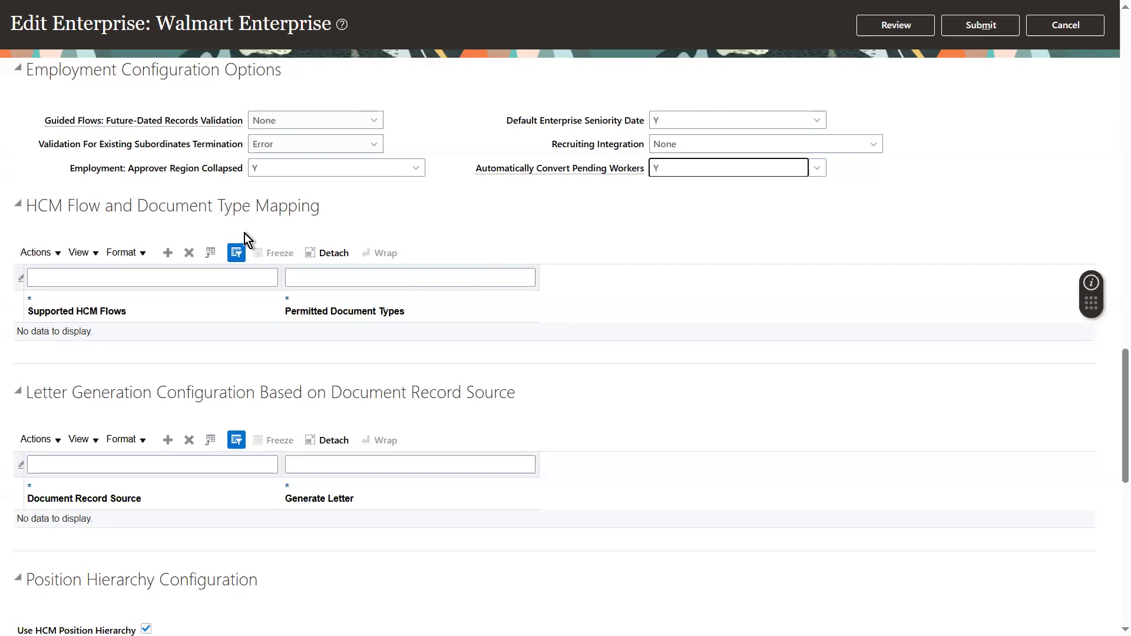
click(169, 252)
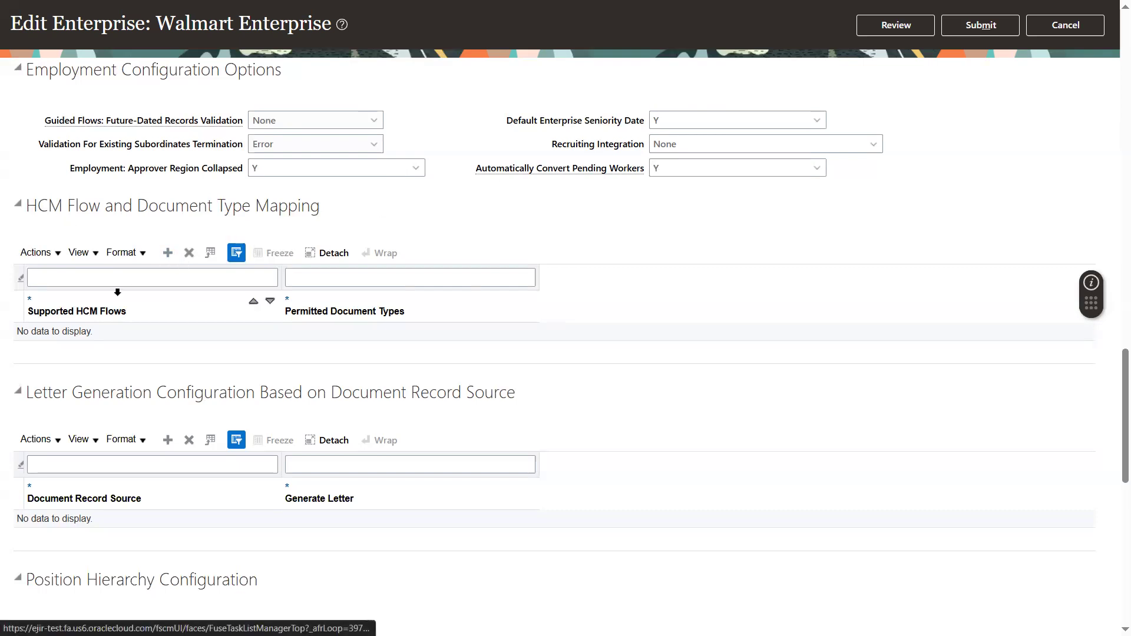
click(154, 337)
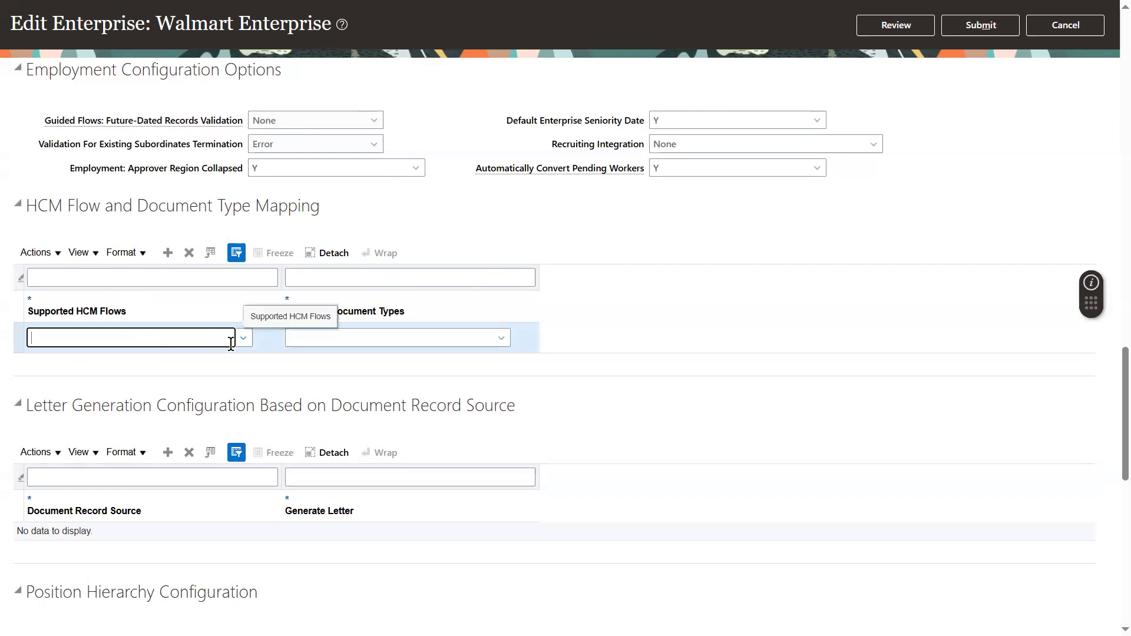
click(241, 338)
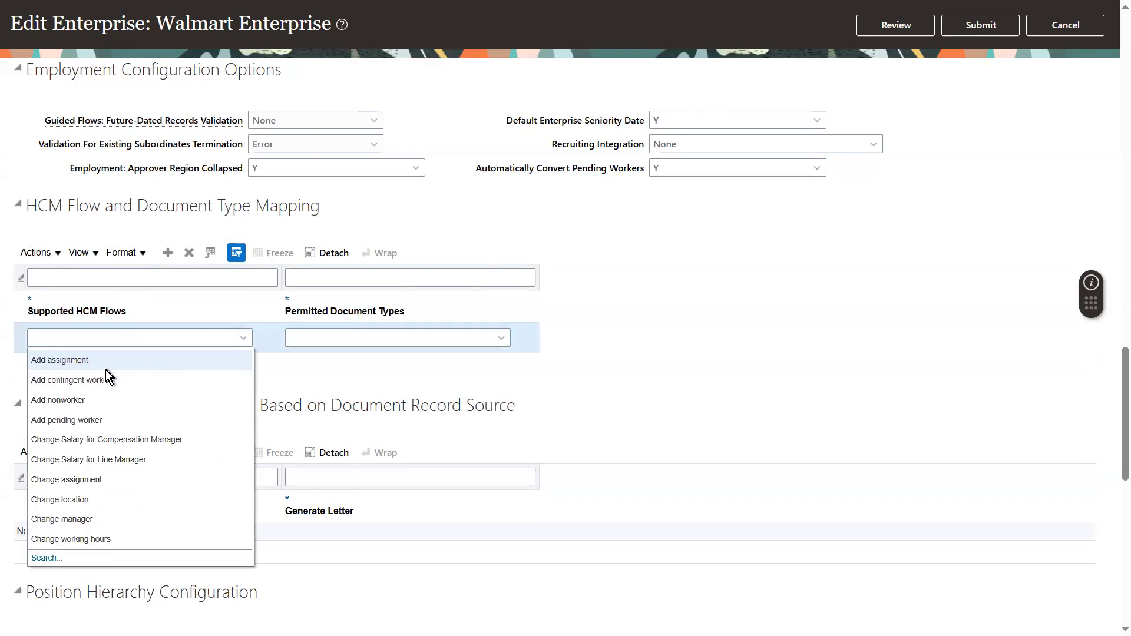
click(52, 360)
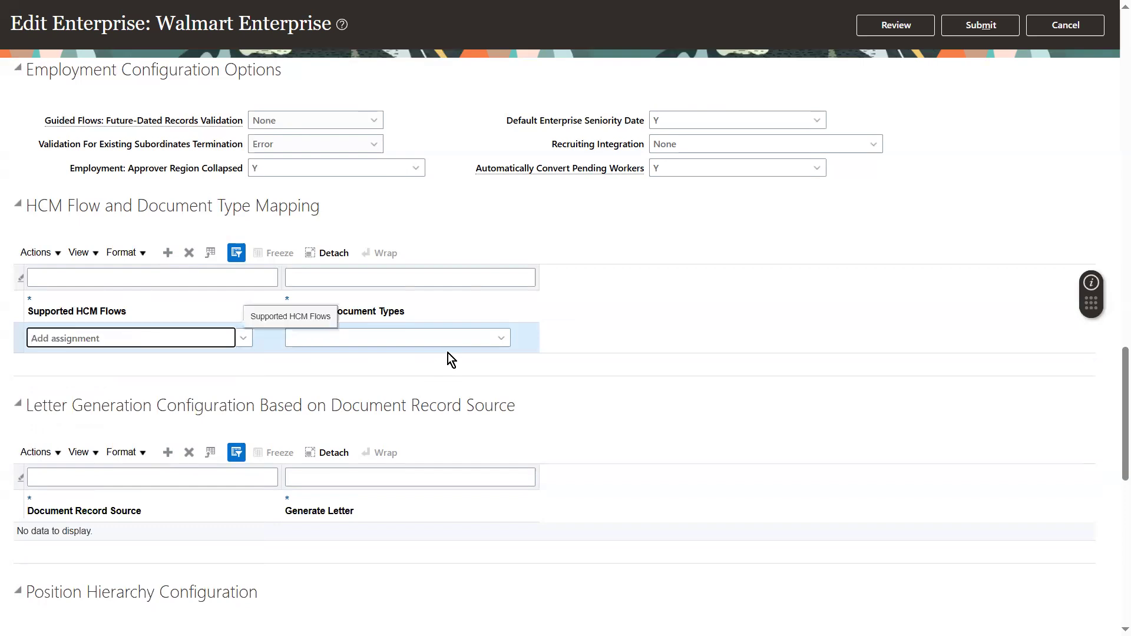
click(490, 338)
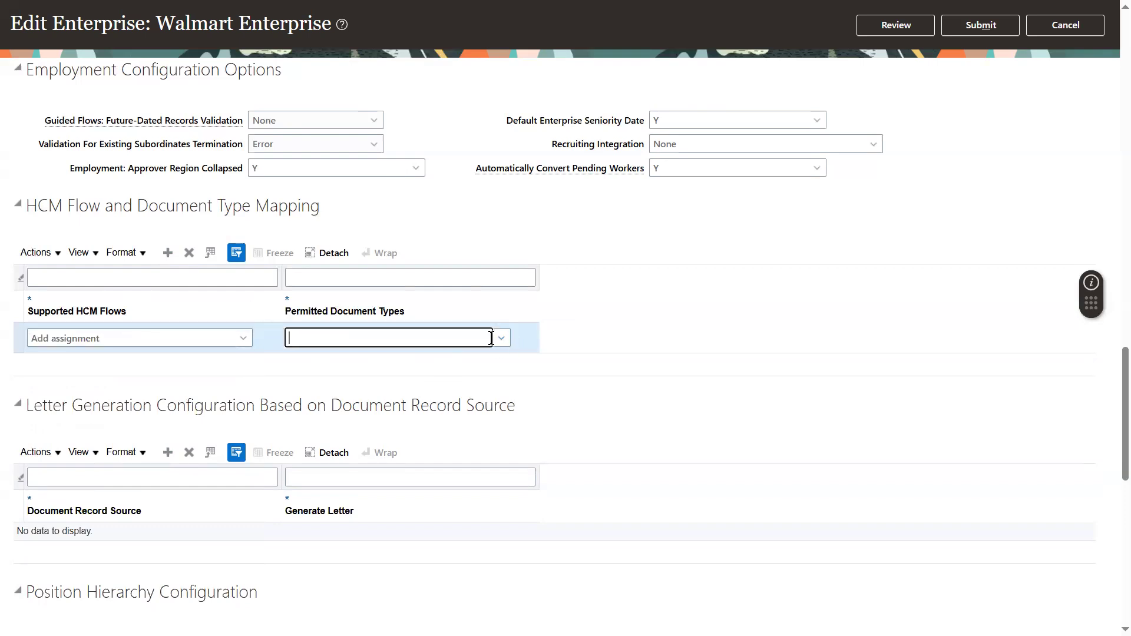
click(504, 339)
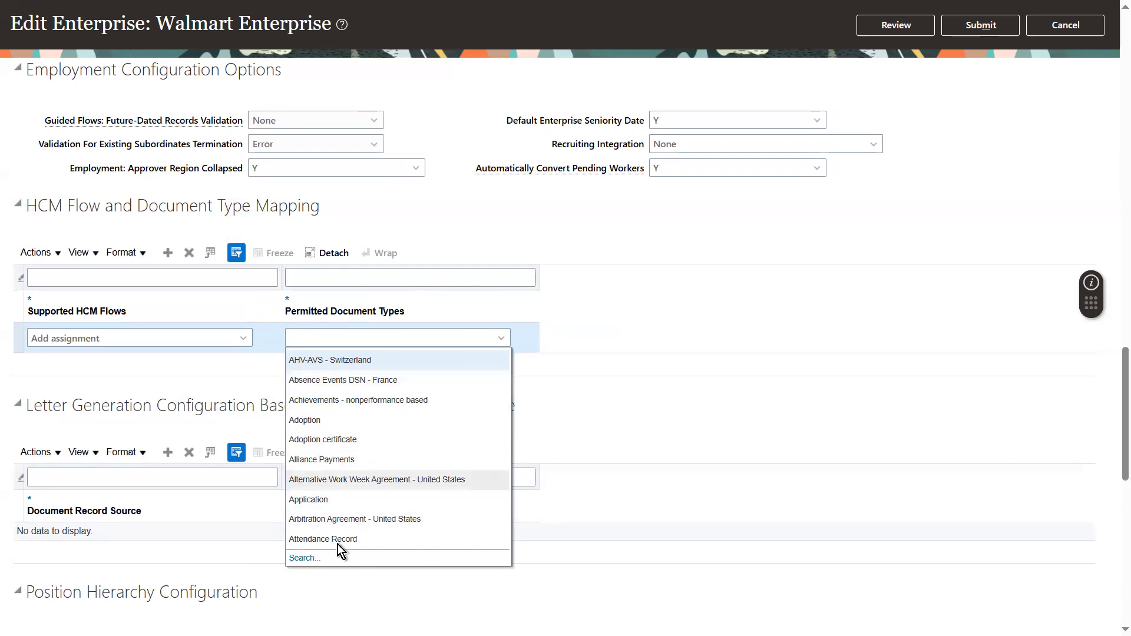
click(529, 371)
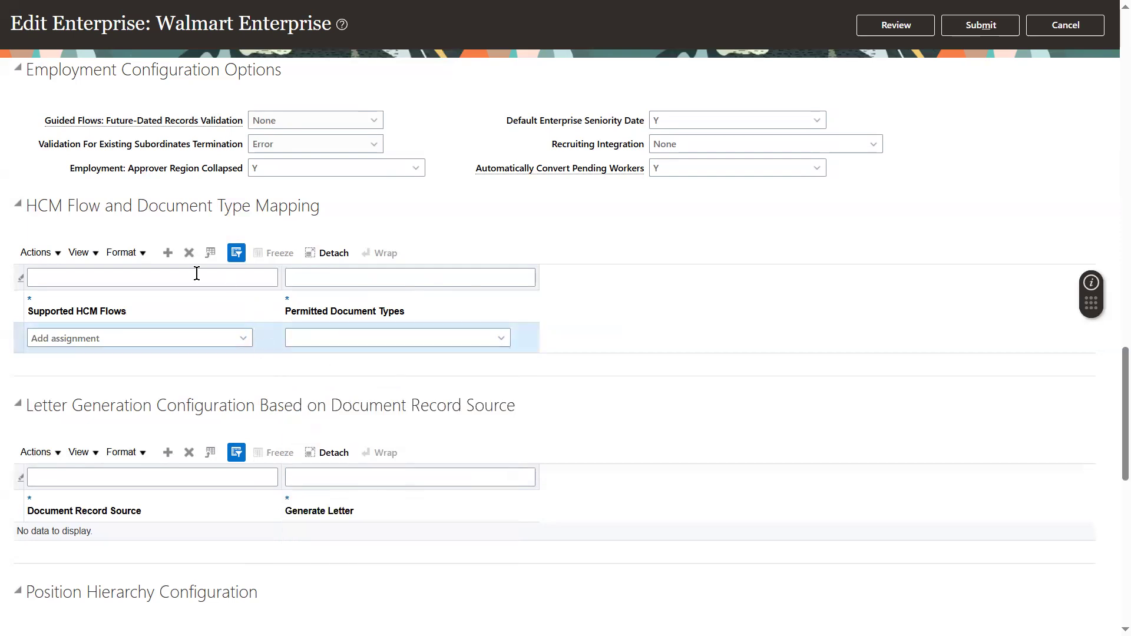
click(187, 256)
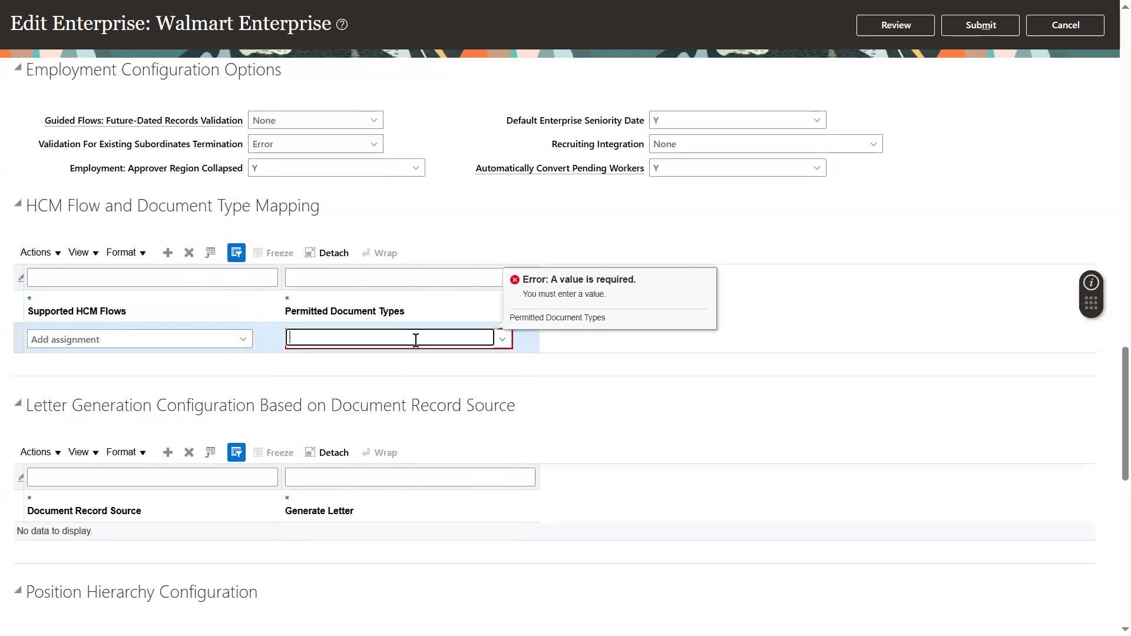
click(504, 340)
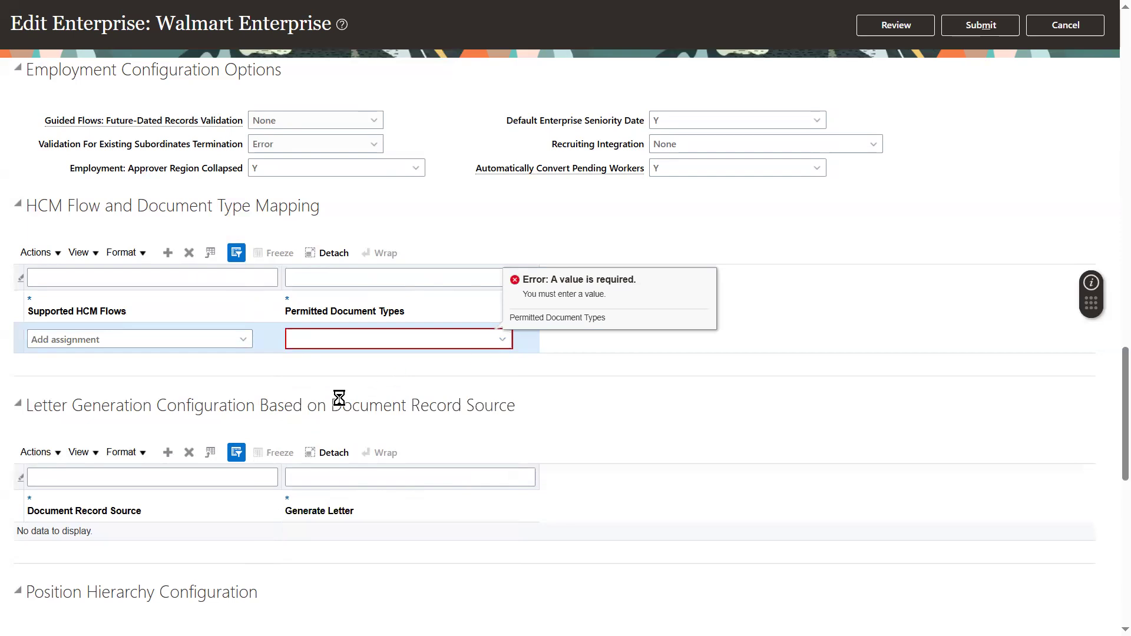
click(303, 419)
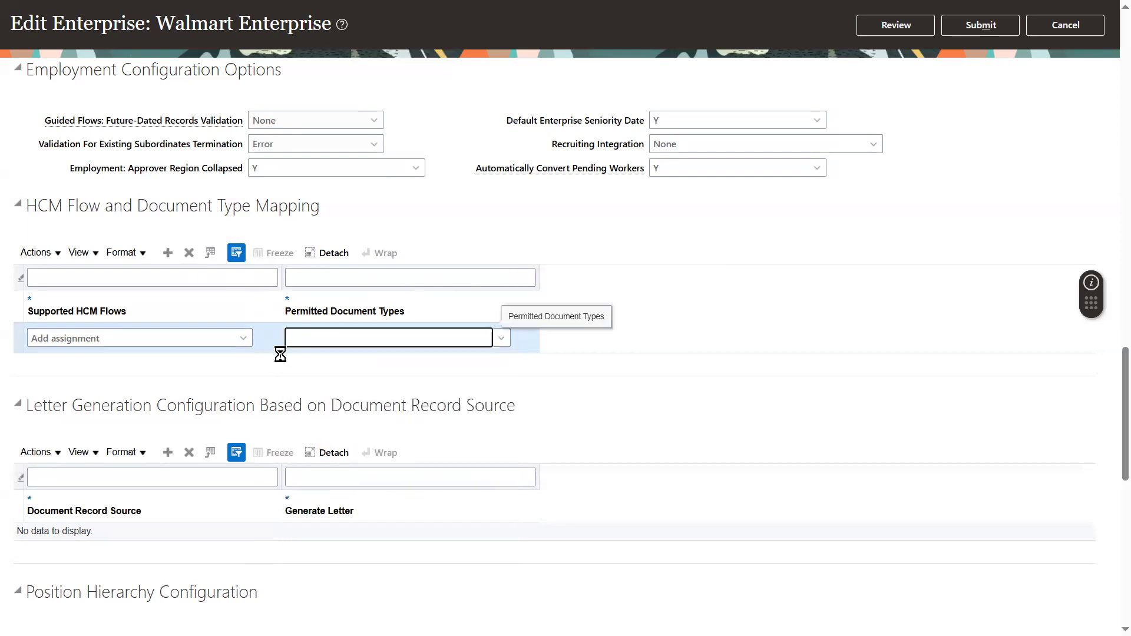
click(190, 254)
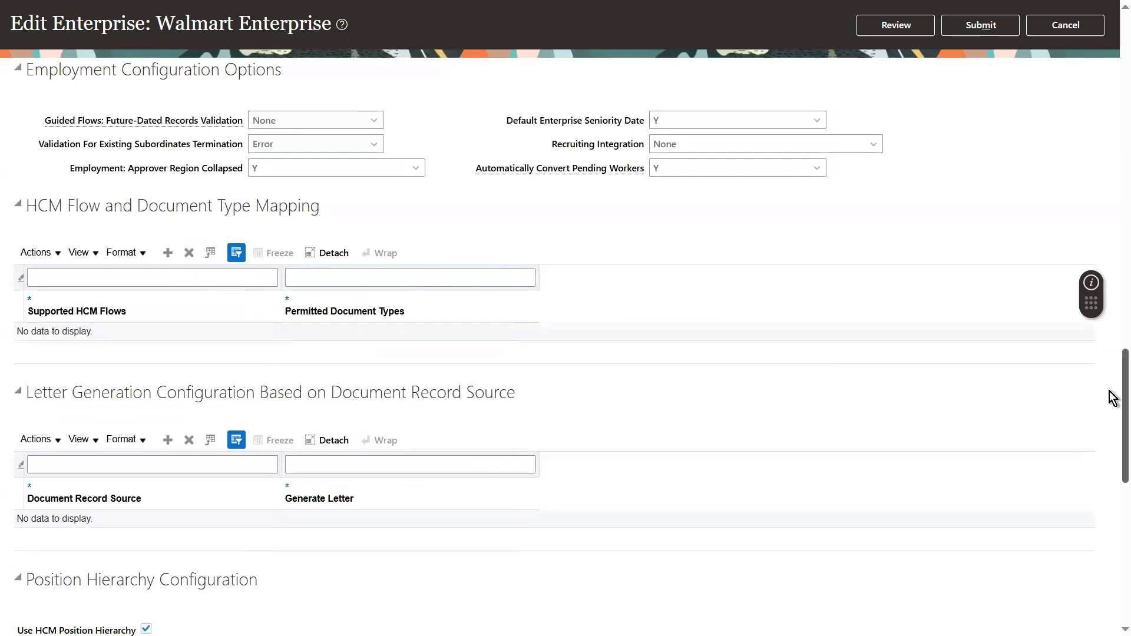
Review the position hierarchy configuration and the Editing Enabled options for HCM business objects.
drag(1109, 392, 1112, 481)
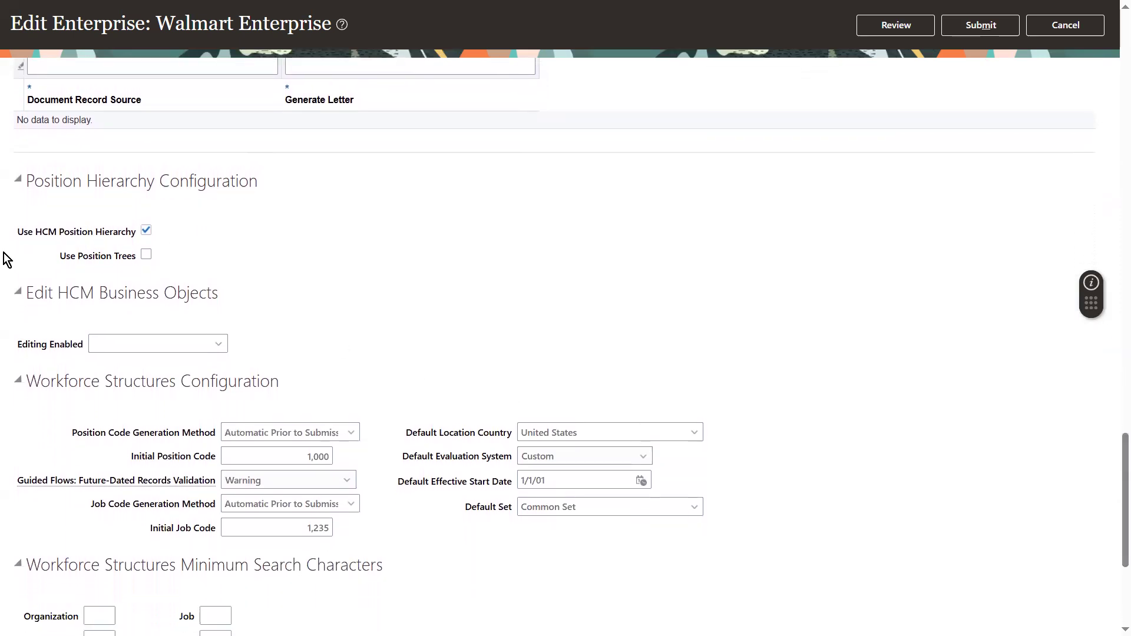
drag(16, 234, 100, 238)
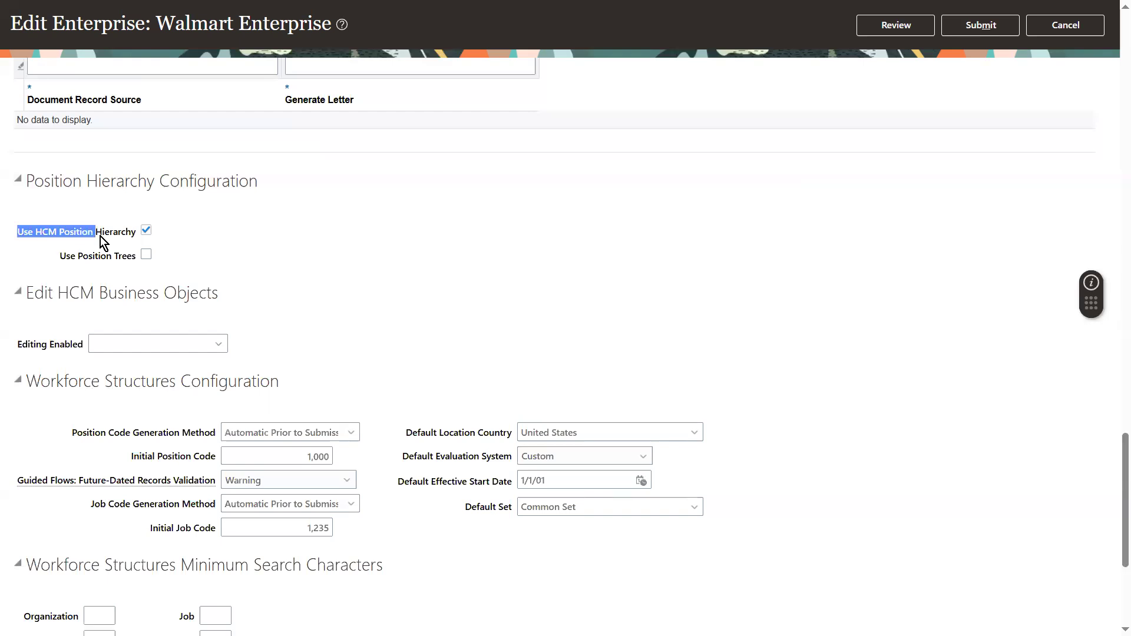
click(134, 236)
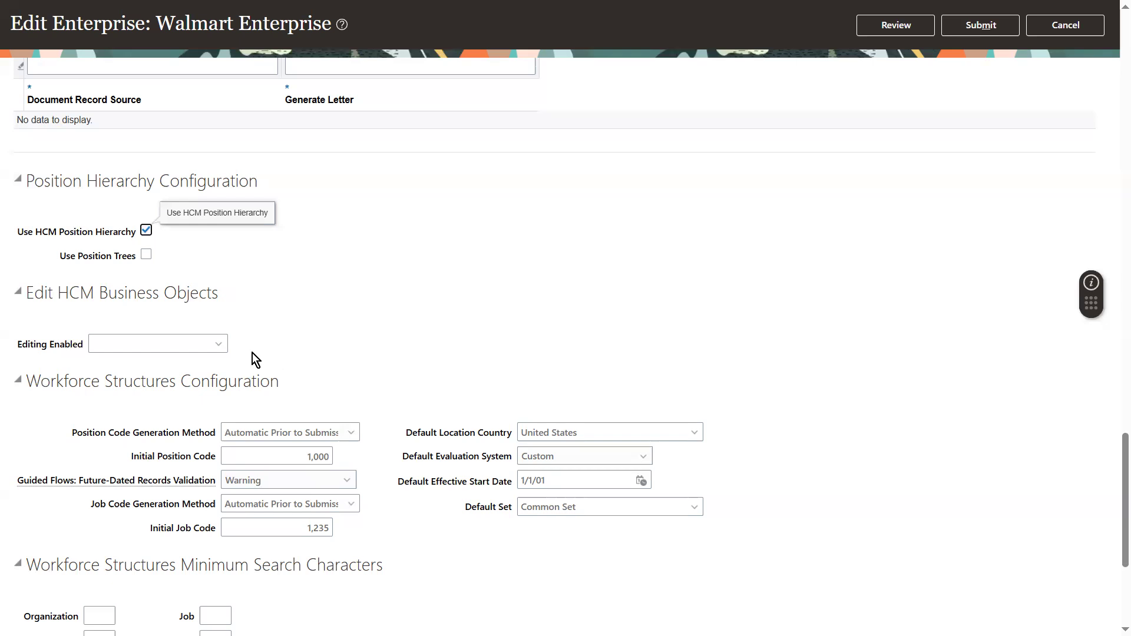
click(203, 341)
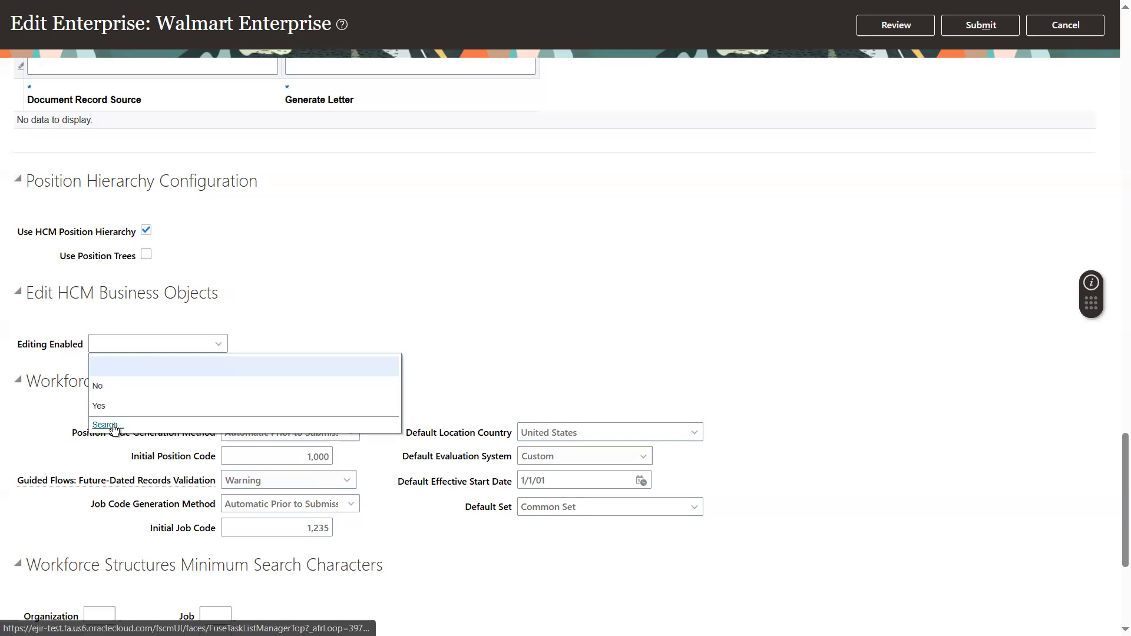
click(156, 343)
click(350, 336)
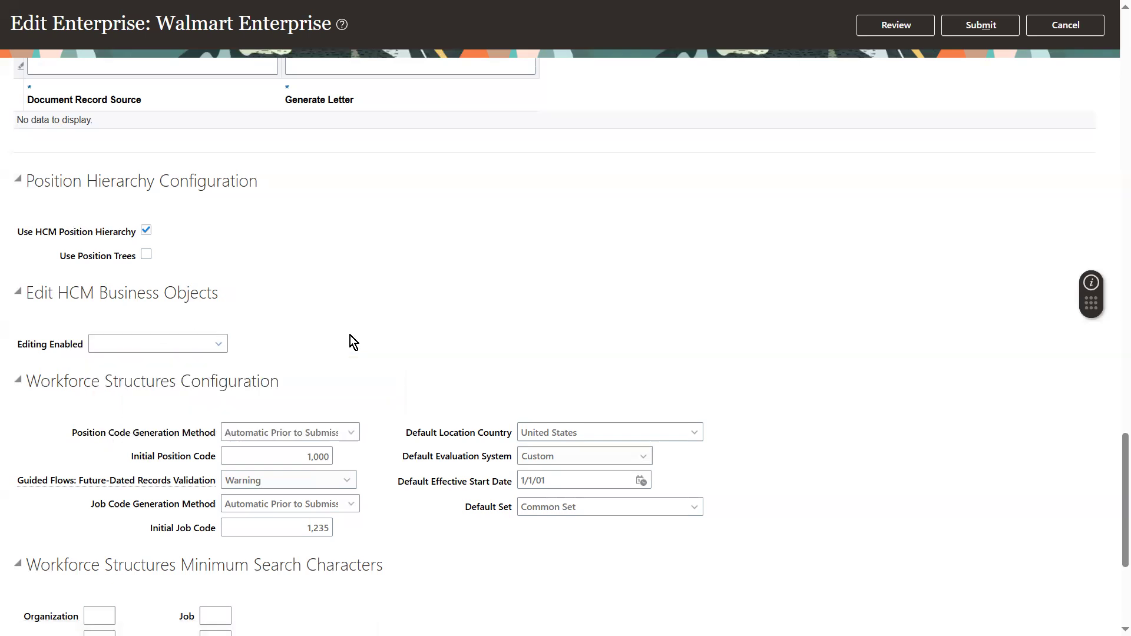
Review the workforce structures configuration, minimum search characters, transaction security and department tree settings.
drag(1114, 490, 1118, 537)
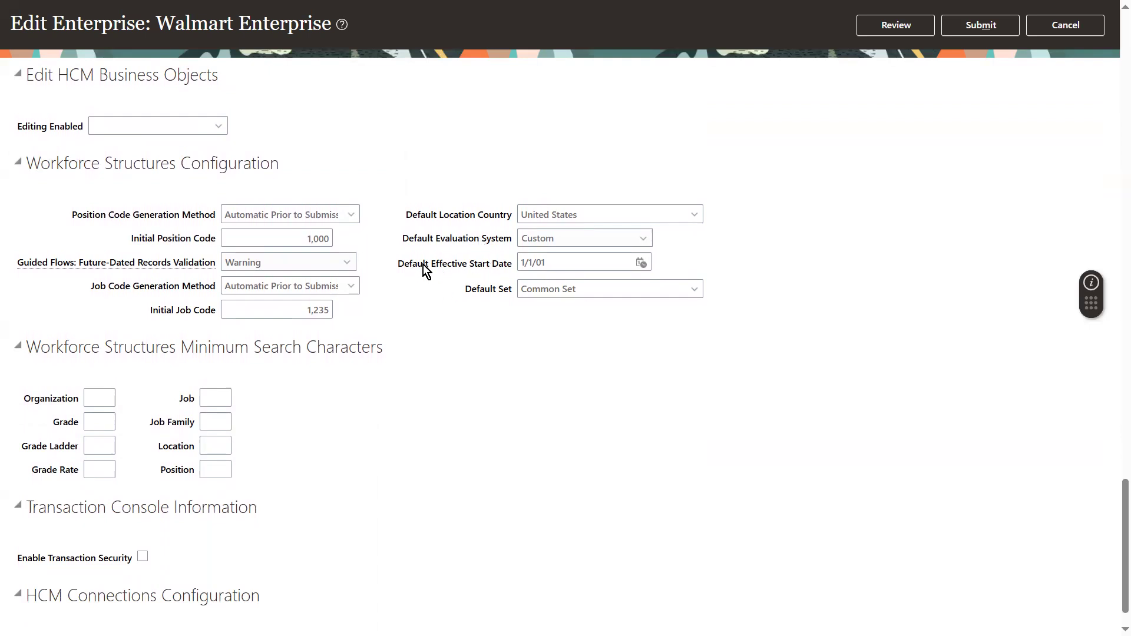
click(589, 243)
click(591, 244)
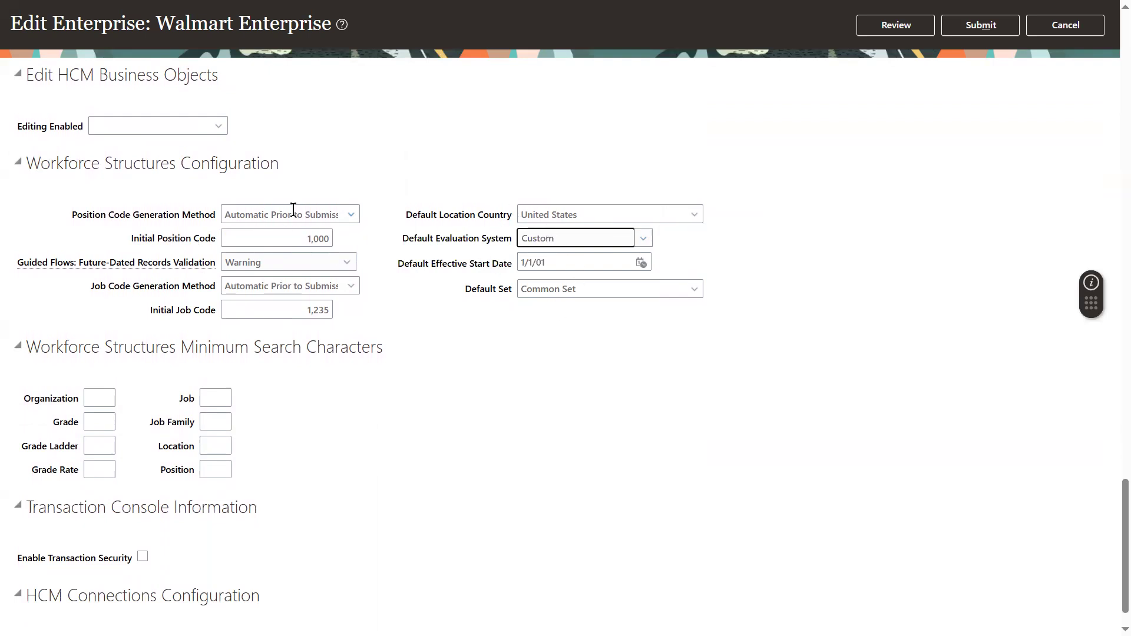
click(346, 215)
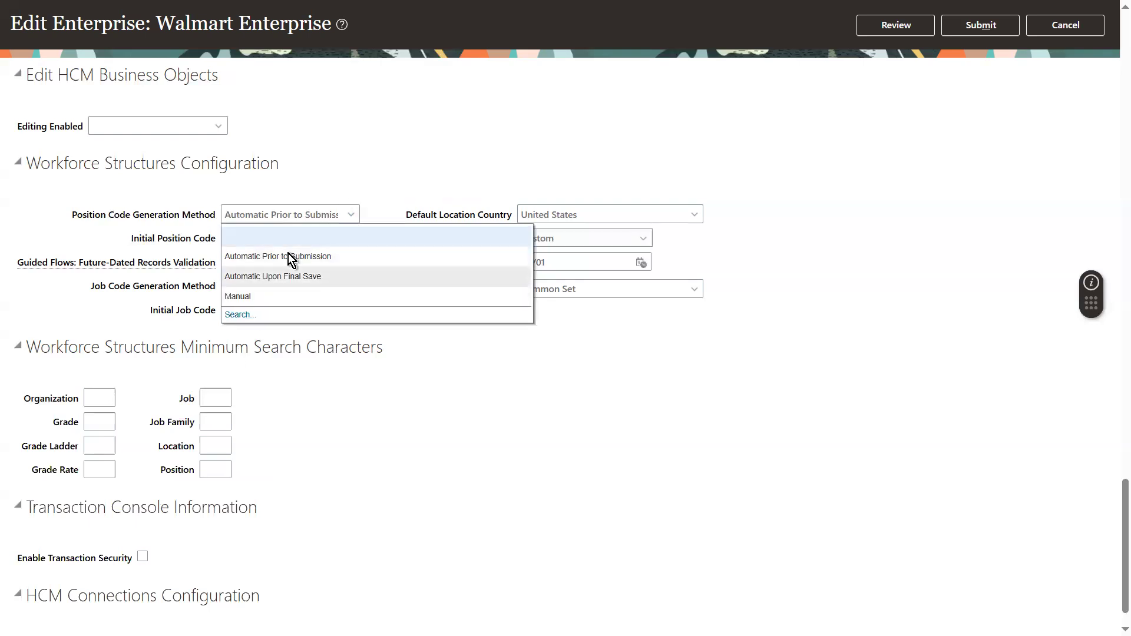
click(374, 172)
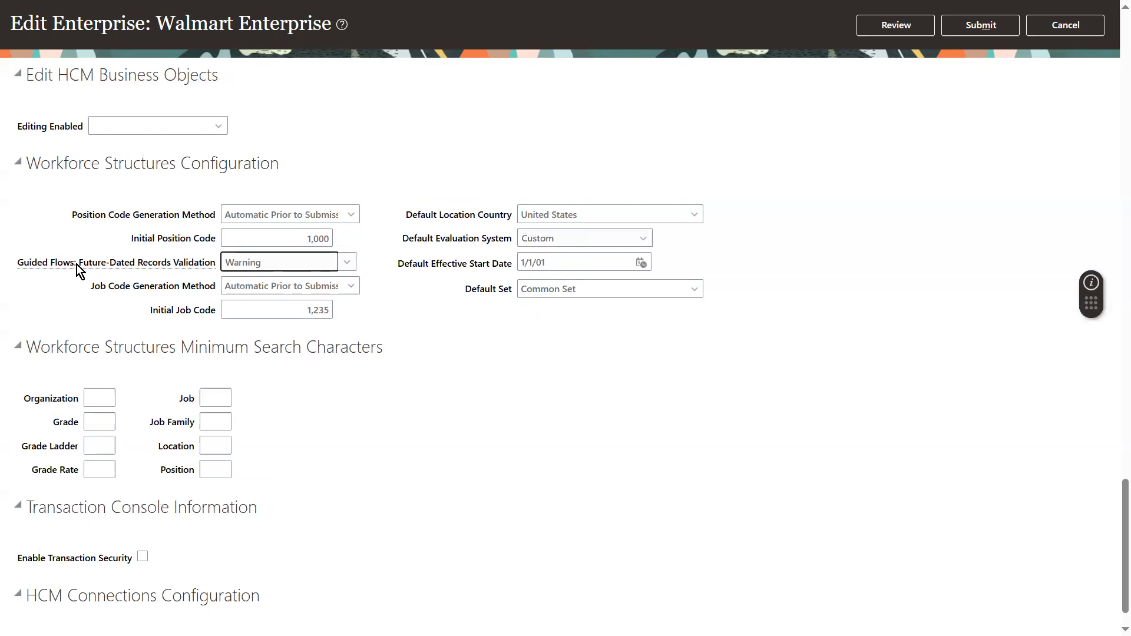
drag(78, 264, 218, 267)
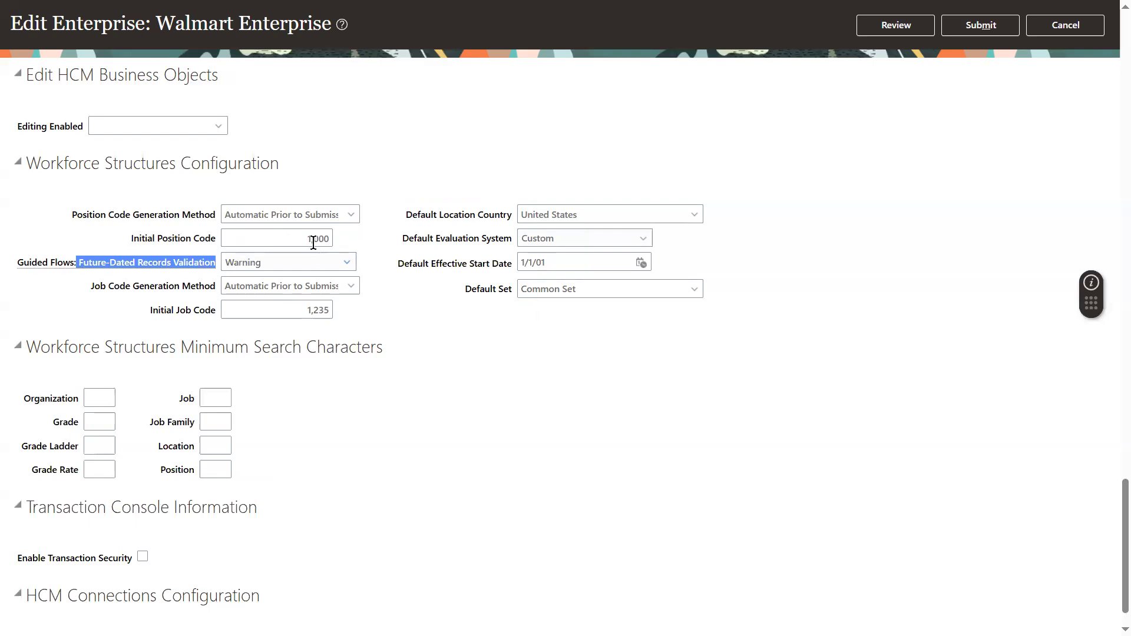
click(304, 304)
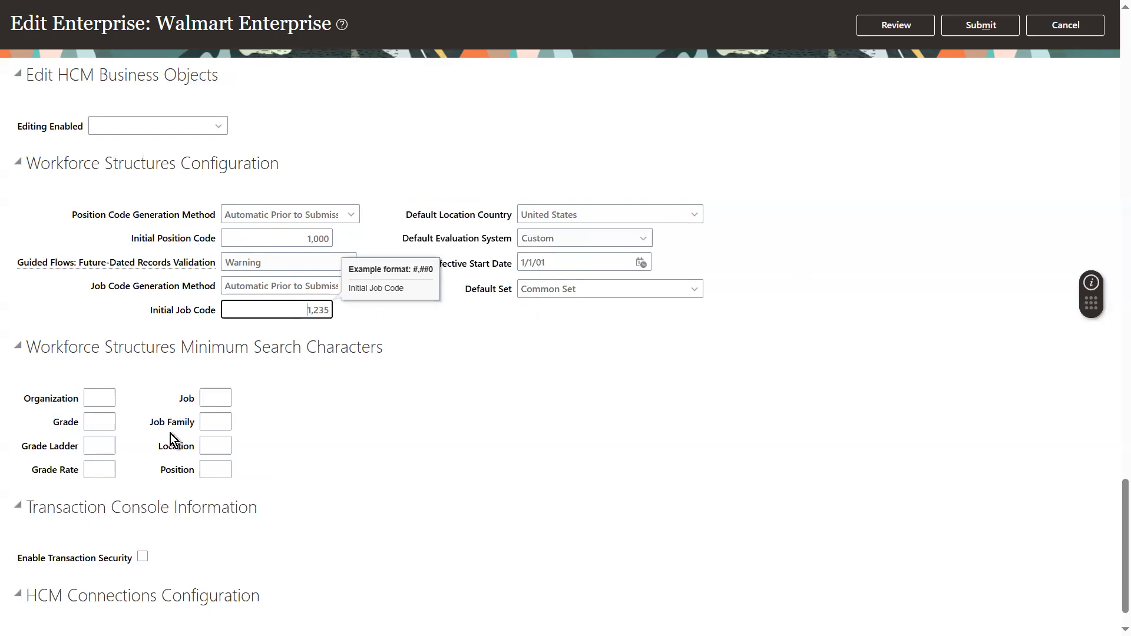
click(89, 400)
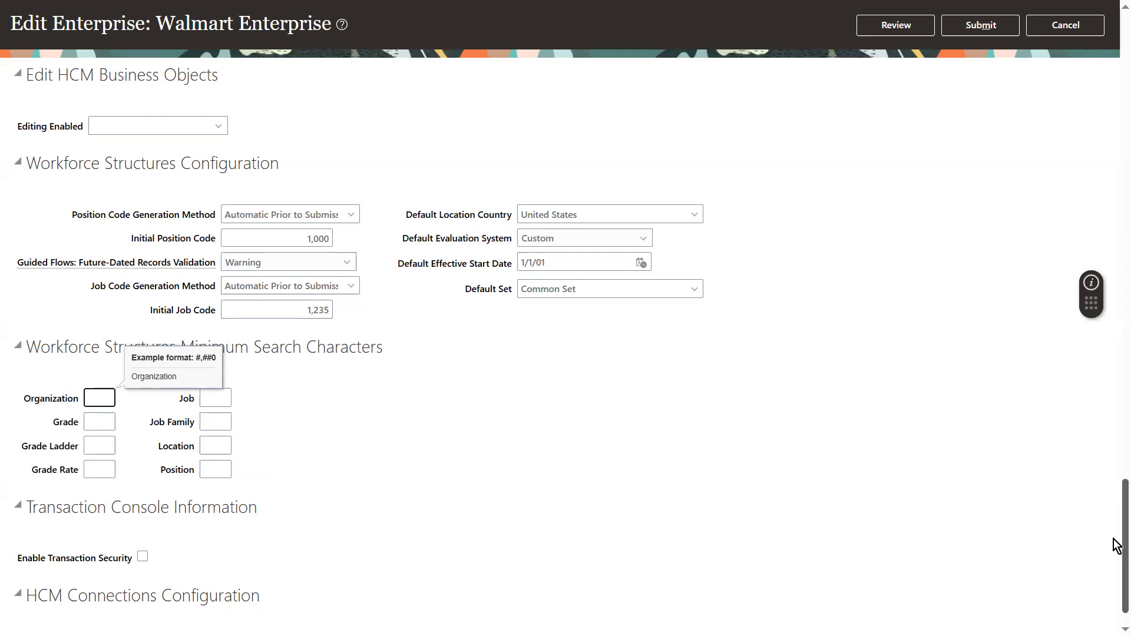
scroll(1116, 545, down, 1)
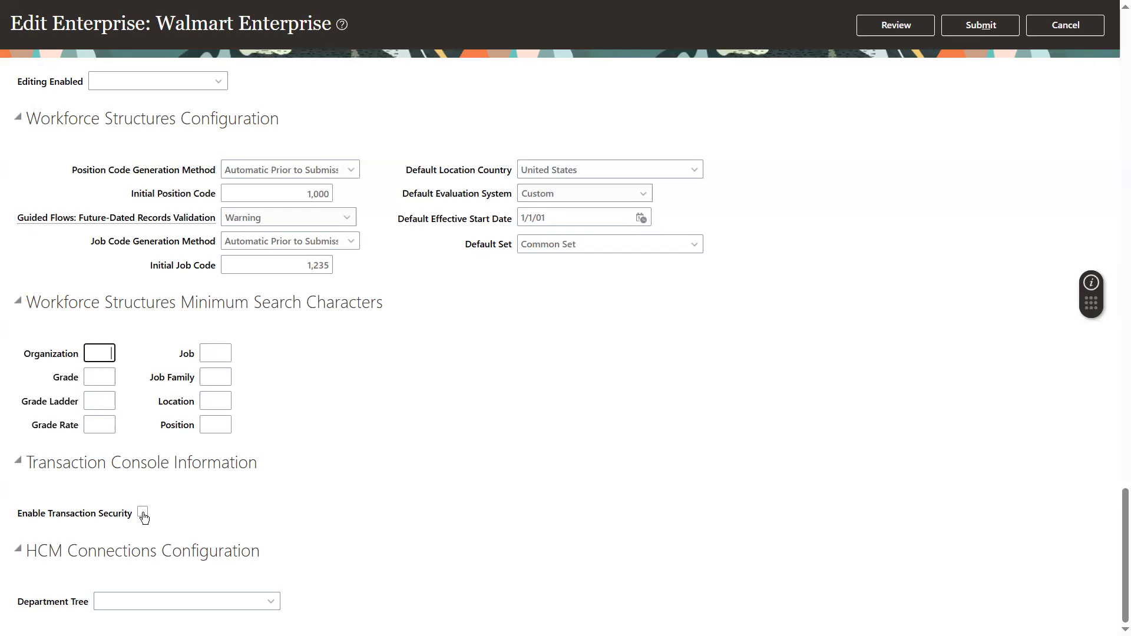
click(235, 602)
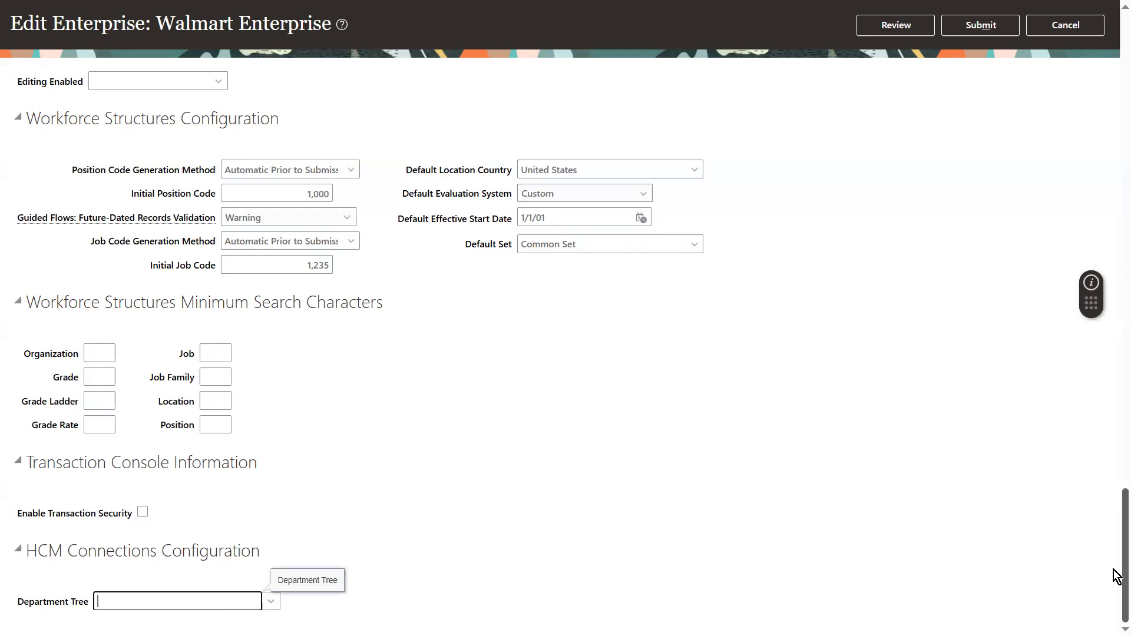
drag(1116, 562, 1116, 474)
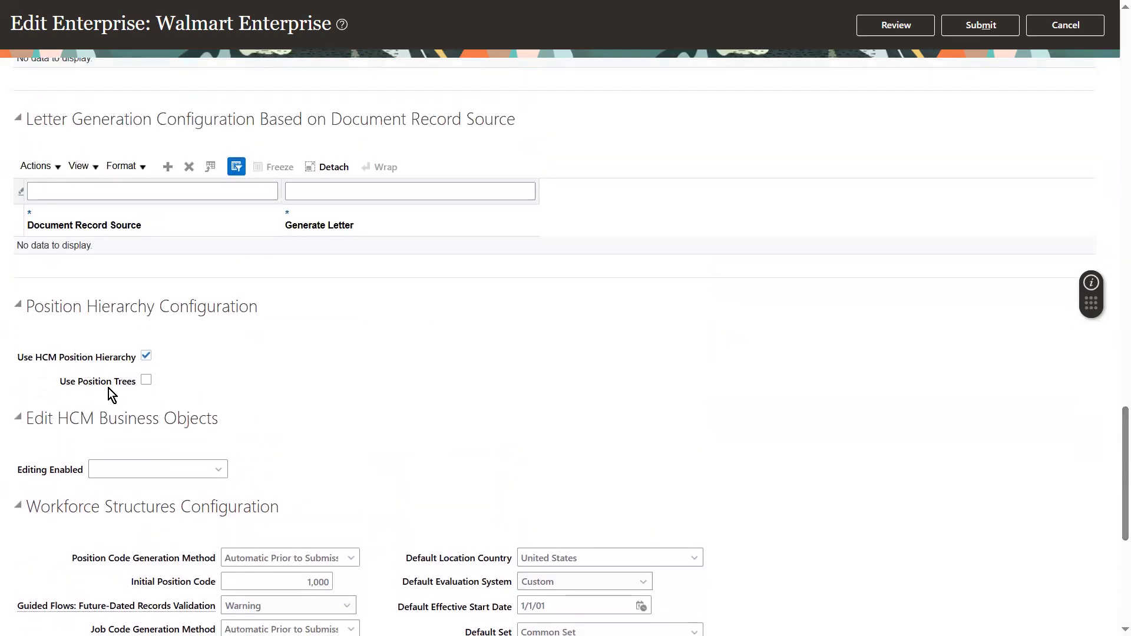
drag(1118, 495, 1118, 576)
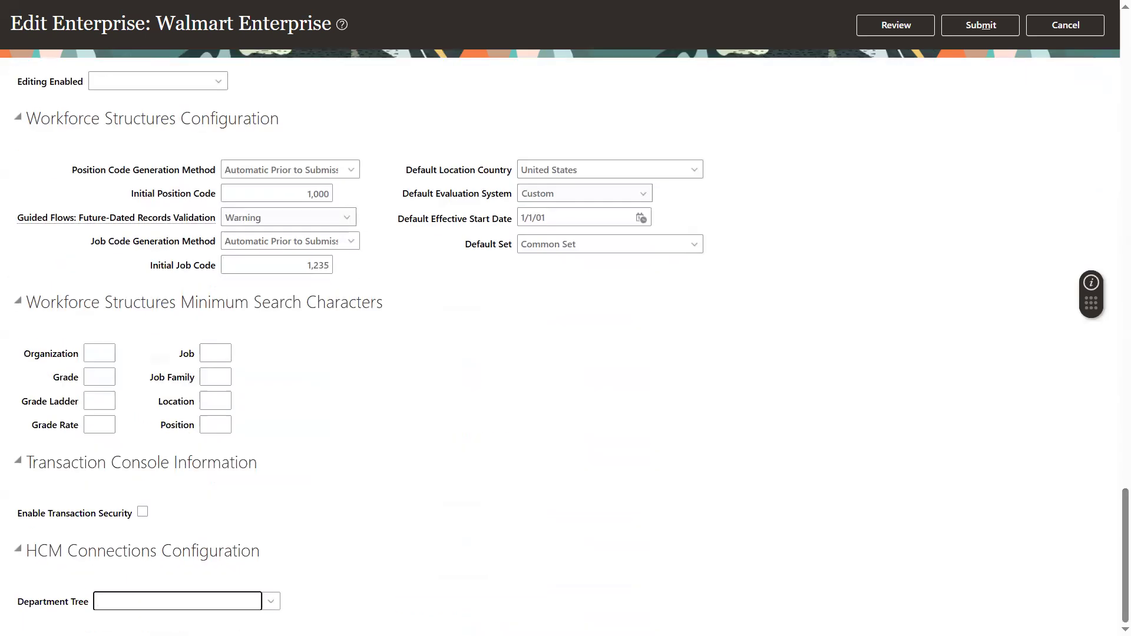
click(188, 600)
drag(1117, 535, 1113, 24)
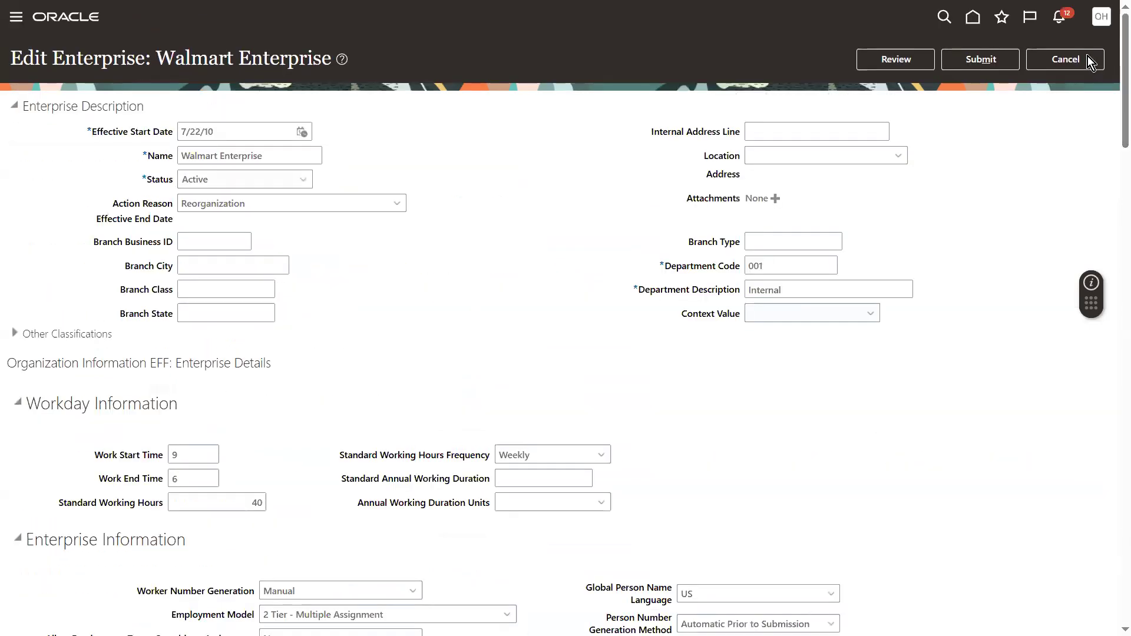
Cancel the enterprise edit without saving and close the Walmart Enterprise page.
click(1068, 58)
click(1058, 26)
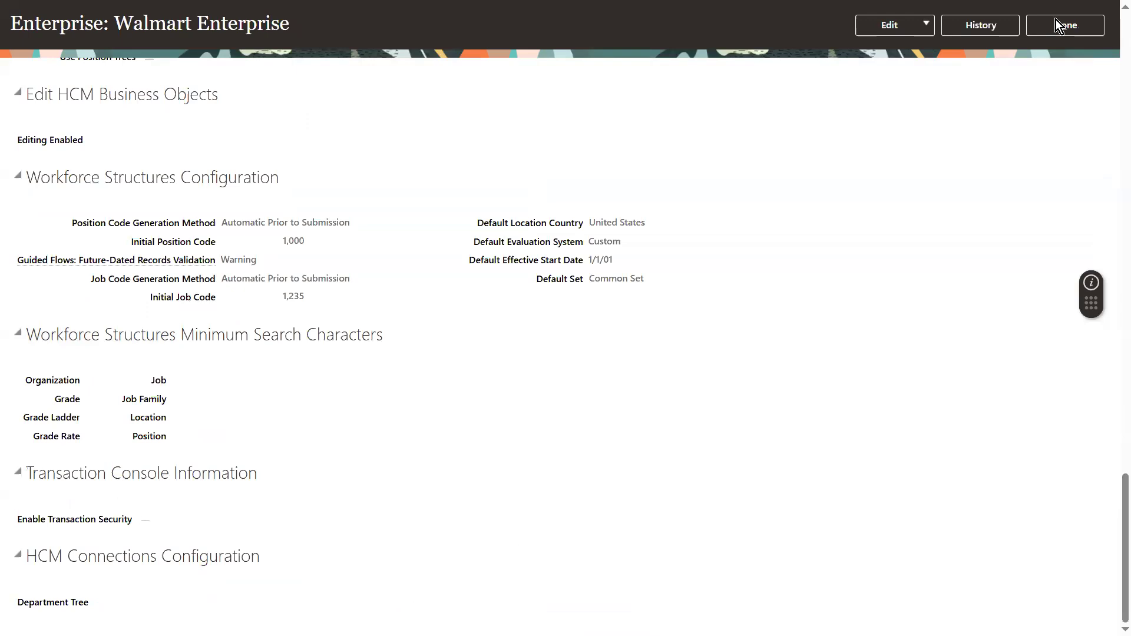
drag(1115, 486, 1114, 5)
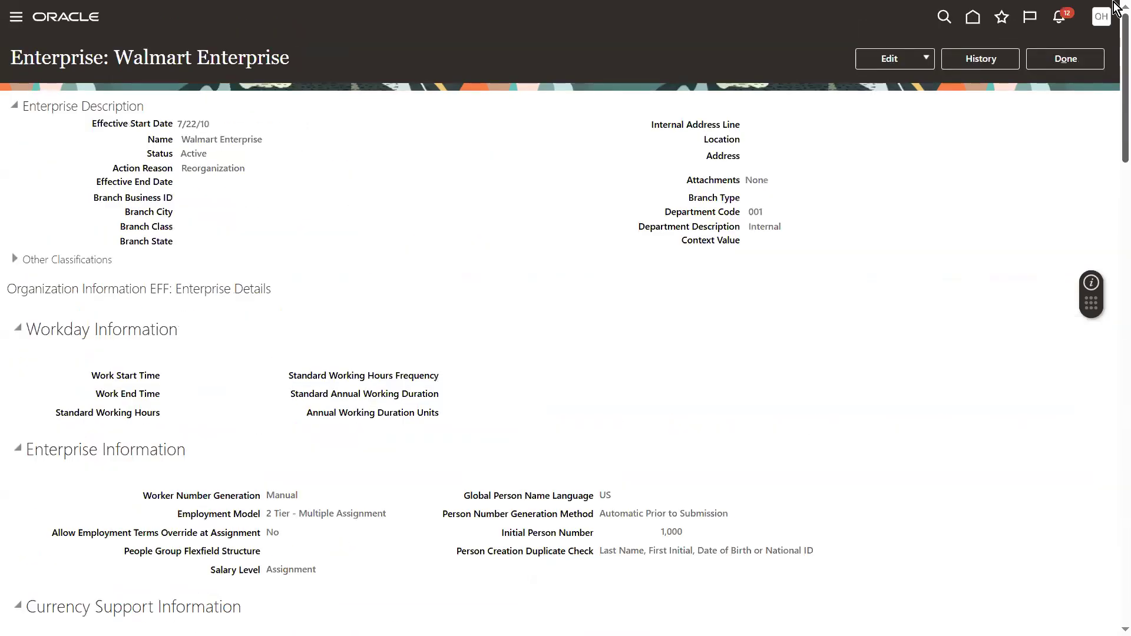
click(1044, 63)
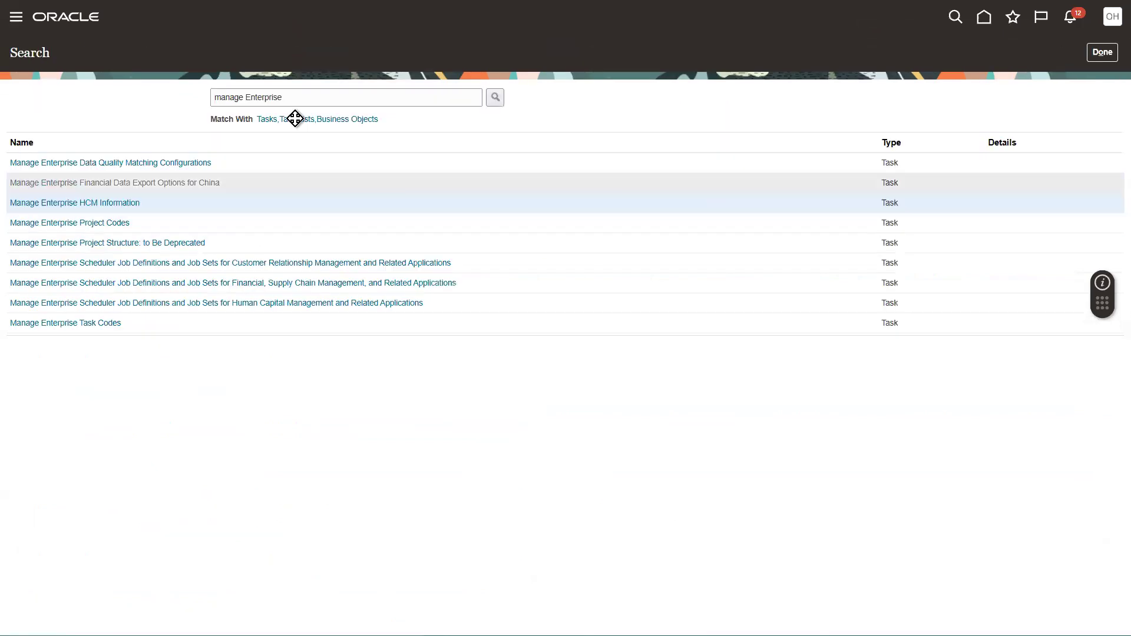
Search the tasks for 'manage Legal' and open Manage Legal Entity HCM Information.
double_click(266, 98)
text(Legla)
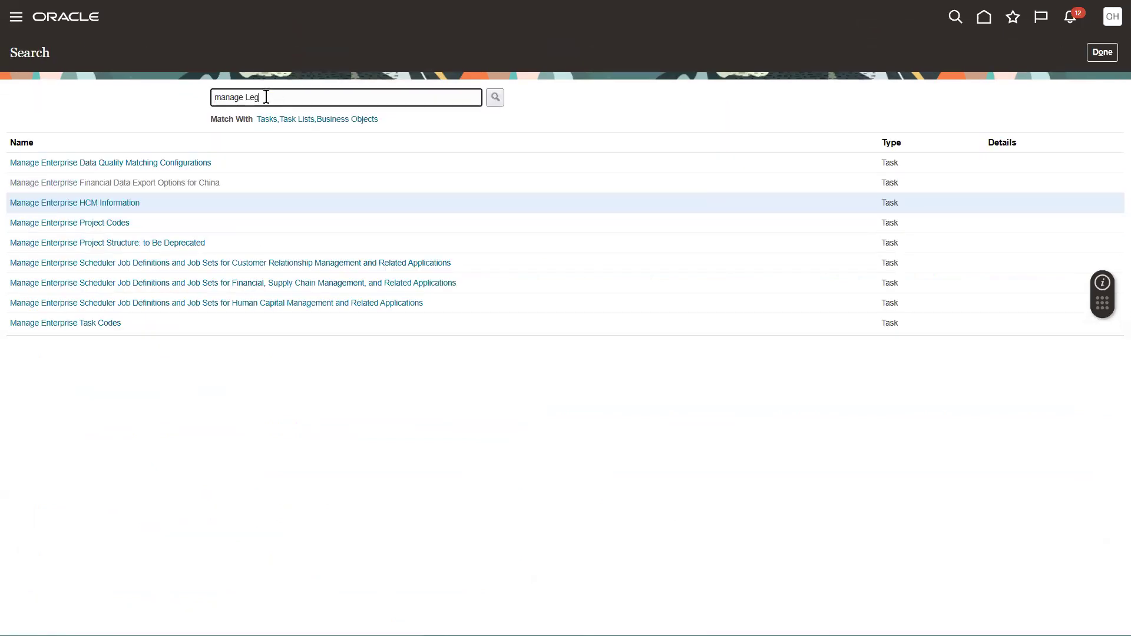
key(BackSpace)
key(BackSpace)
text(al)
key(Return)
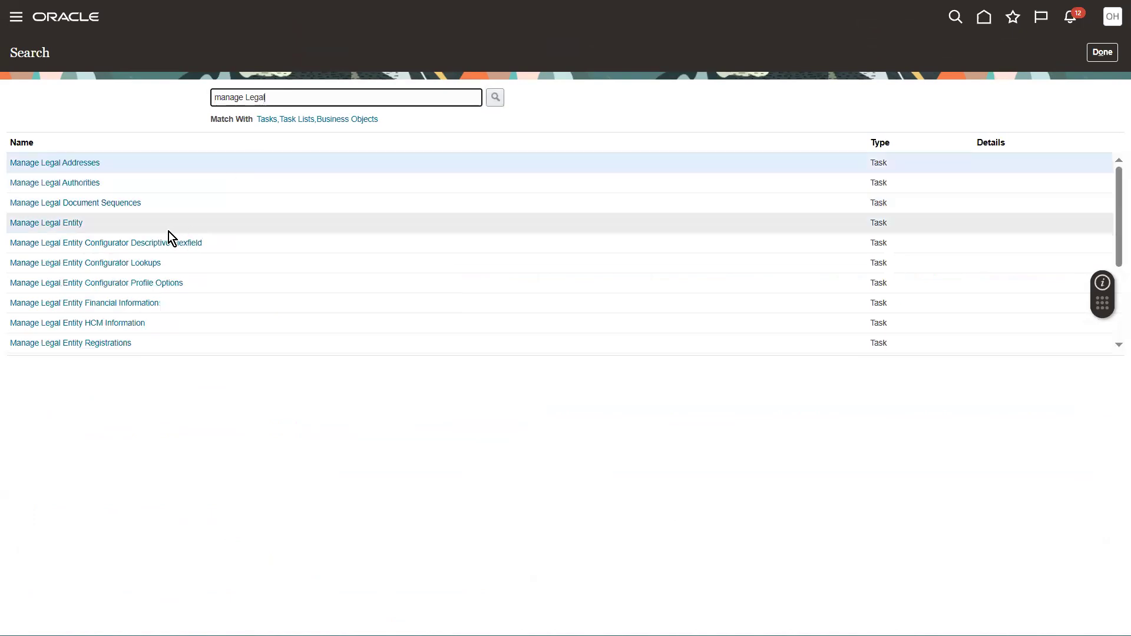
click(116, 323)
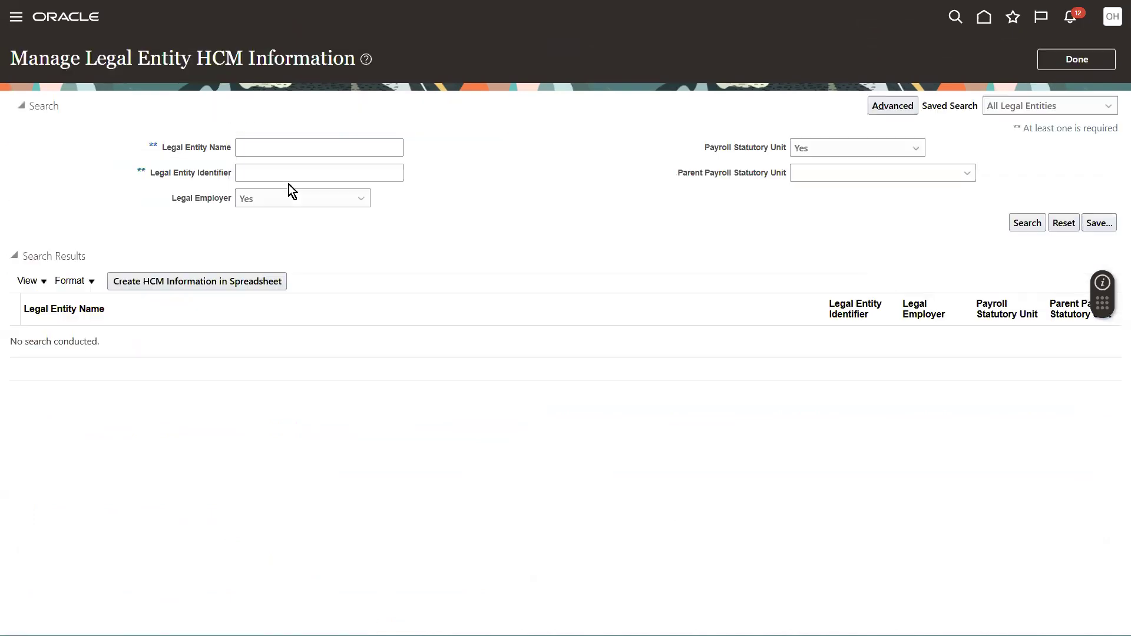
Search for legal entities named Vision and open Vision India LE1.
click(257, 155)
text(Vision)
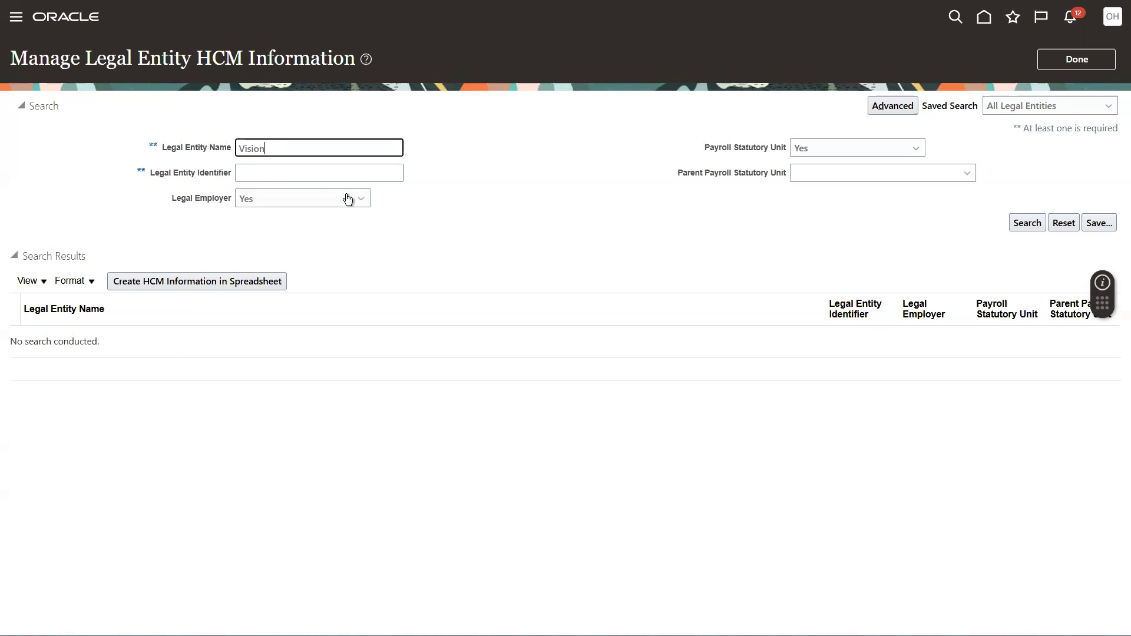
click(1019, 220)
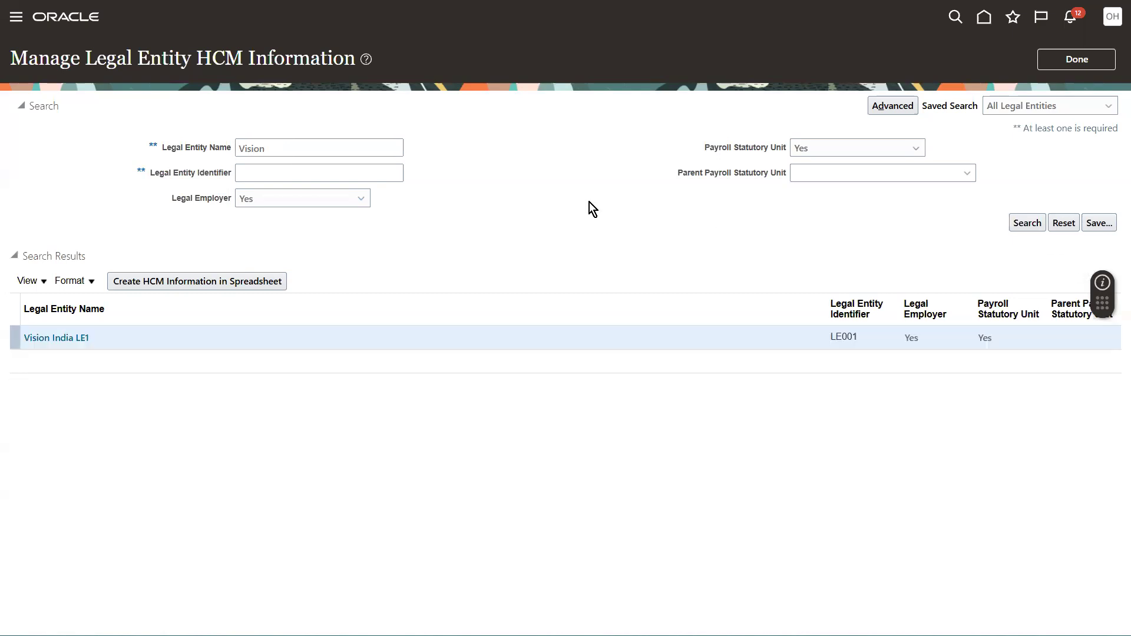
click(43, 337)
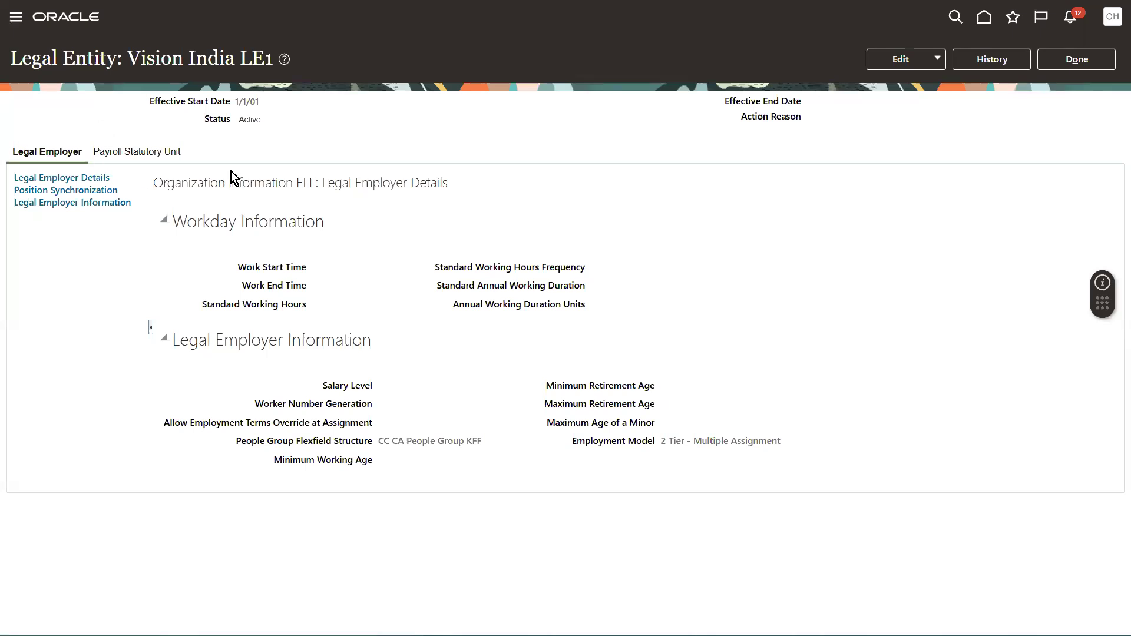
Review the legal employer's position synchronization and legal employer information sections.
click(143, 154)
click(41, 191)
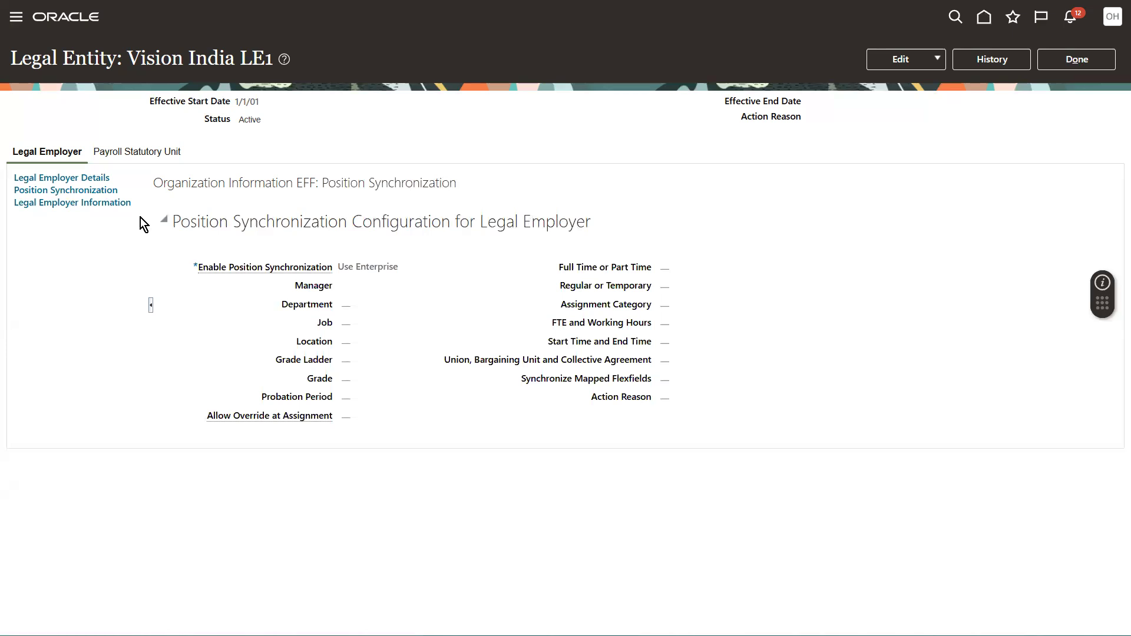
click(88, 203)
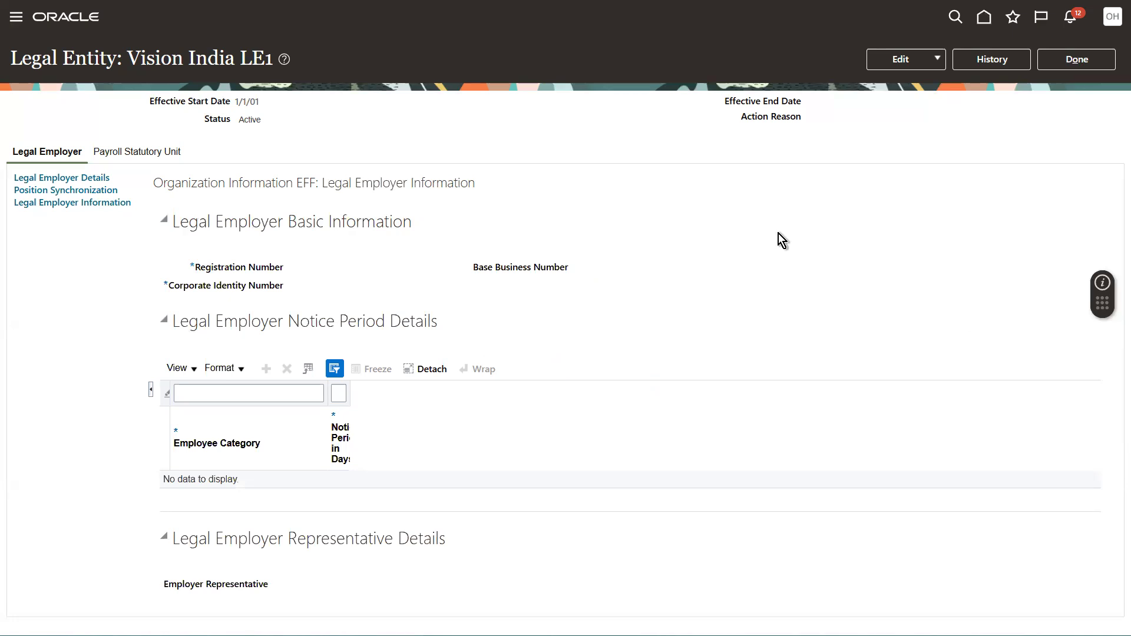
click(258, 393)
click(321, 494)
Start correcting the Vision India LE1 legal entity record.
click(935, 59)
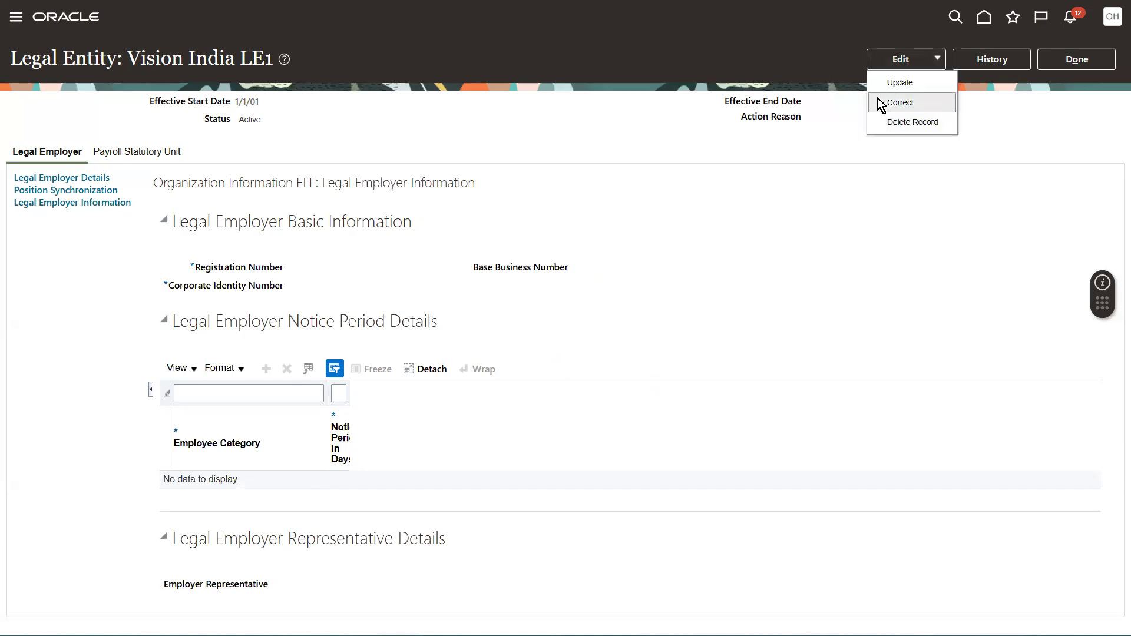